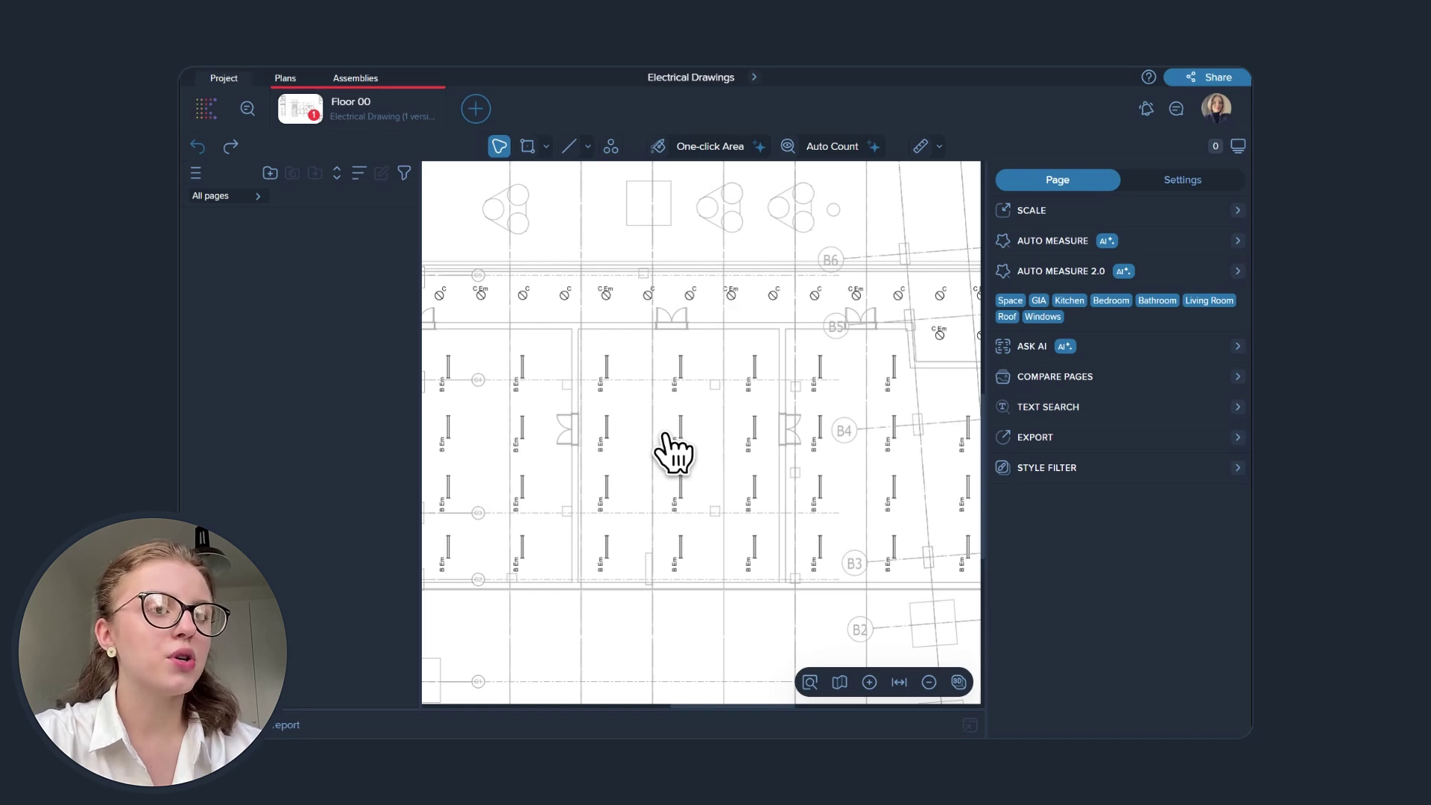
Start an Auto Count with red as the count colour.
click(822, 154)
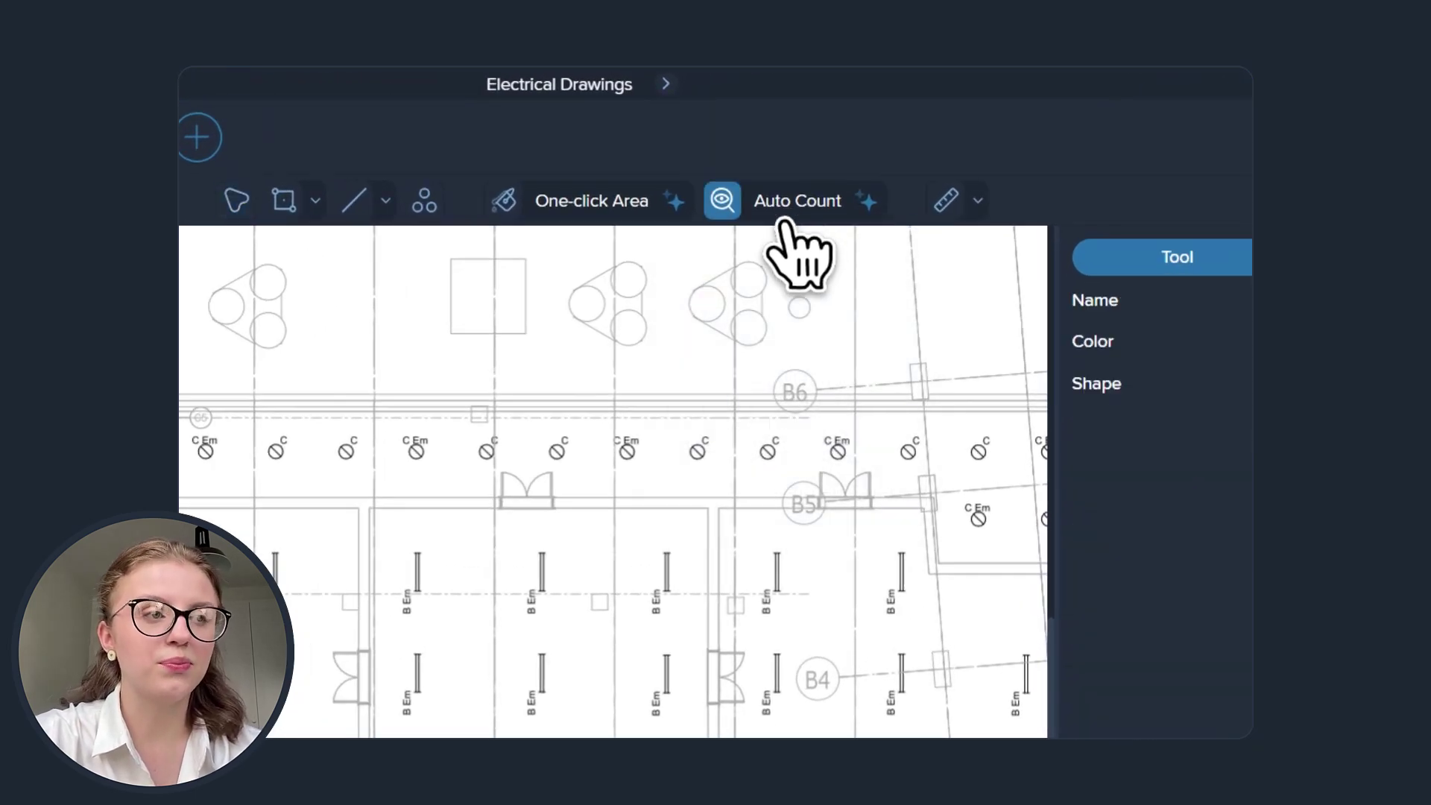
click(1237, 230)
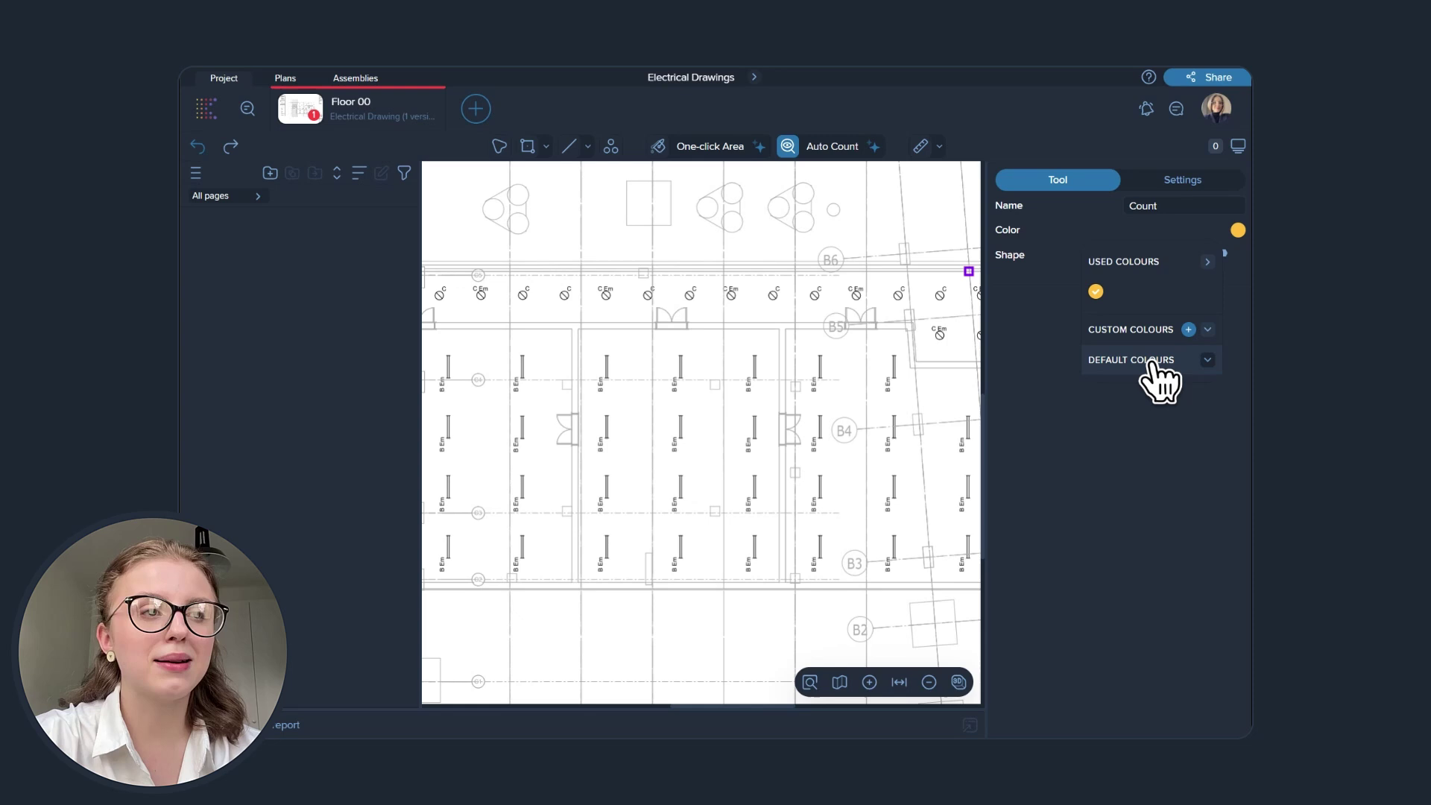
click(1153, 363)
click(1093, 389)
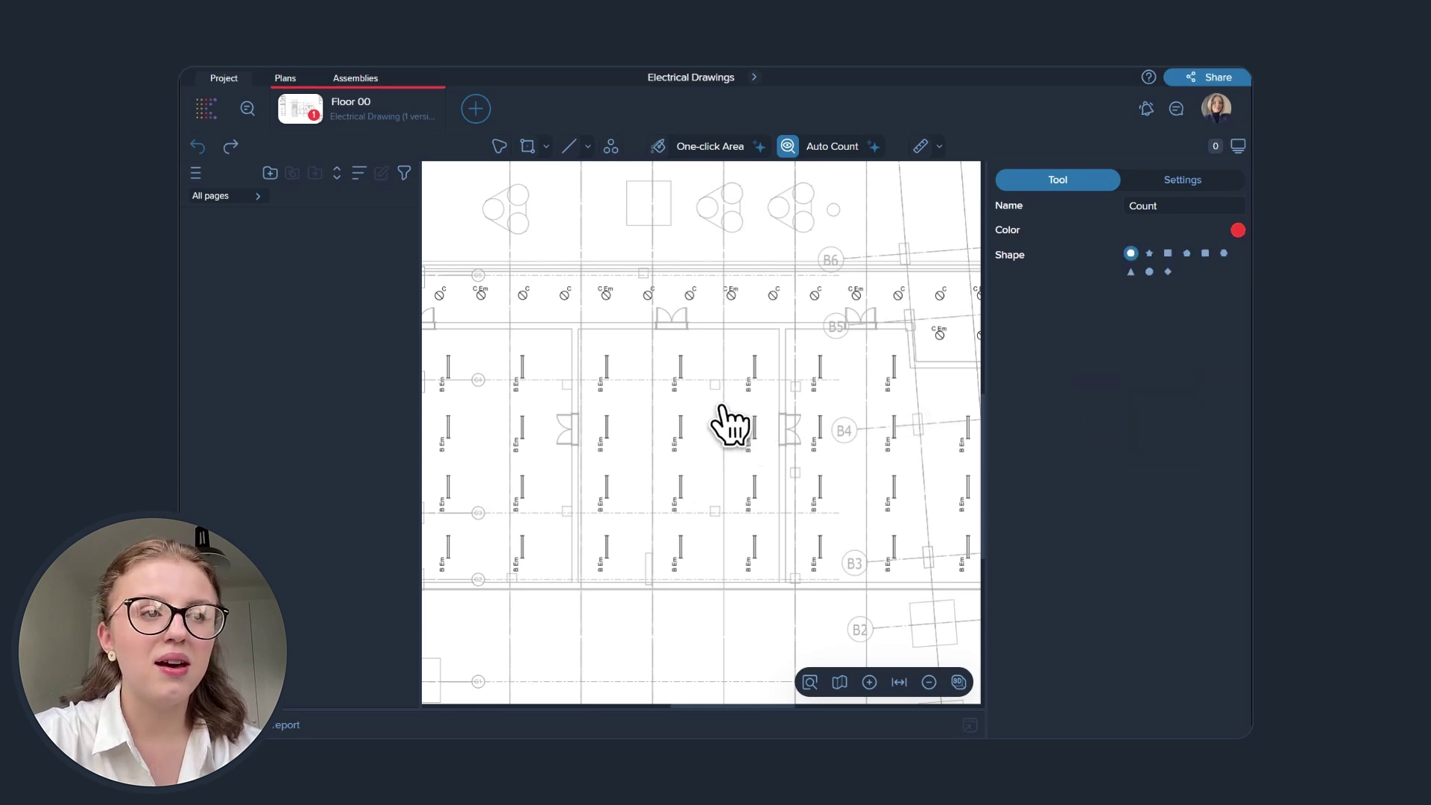
scroll(696, 447, up, 5)
Use one B Em fixture as the sample and create a count of its 35 matches.
drag(706, 414, 668, 516)
click(1027, 425)
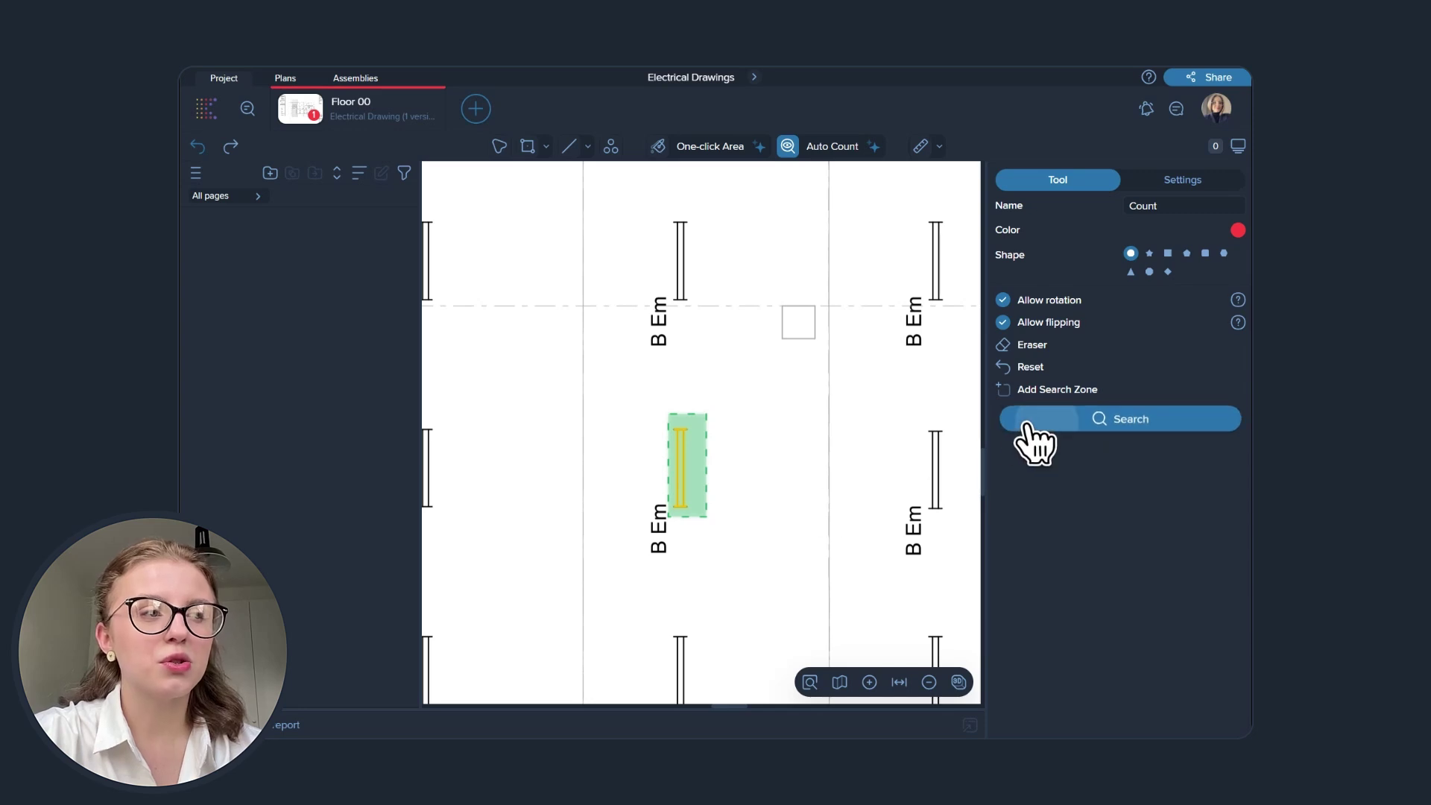
scroll(745, 456, down, 1)
scroll(741, 457, down, 2)
scroll(742, 456, down, 2)
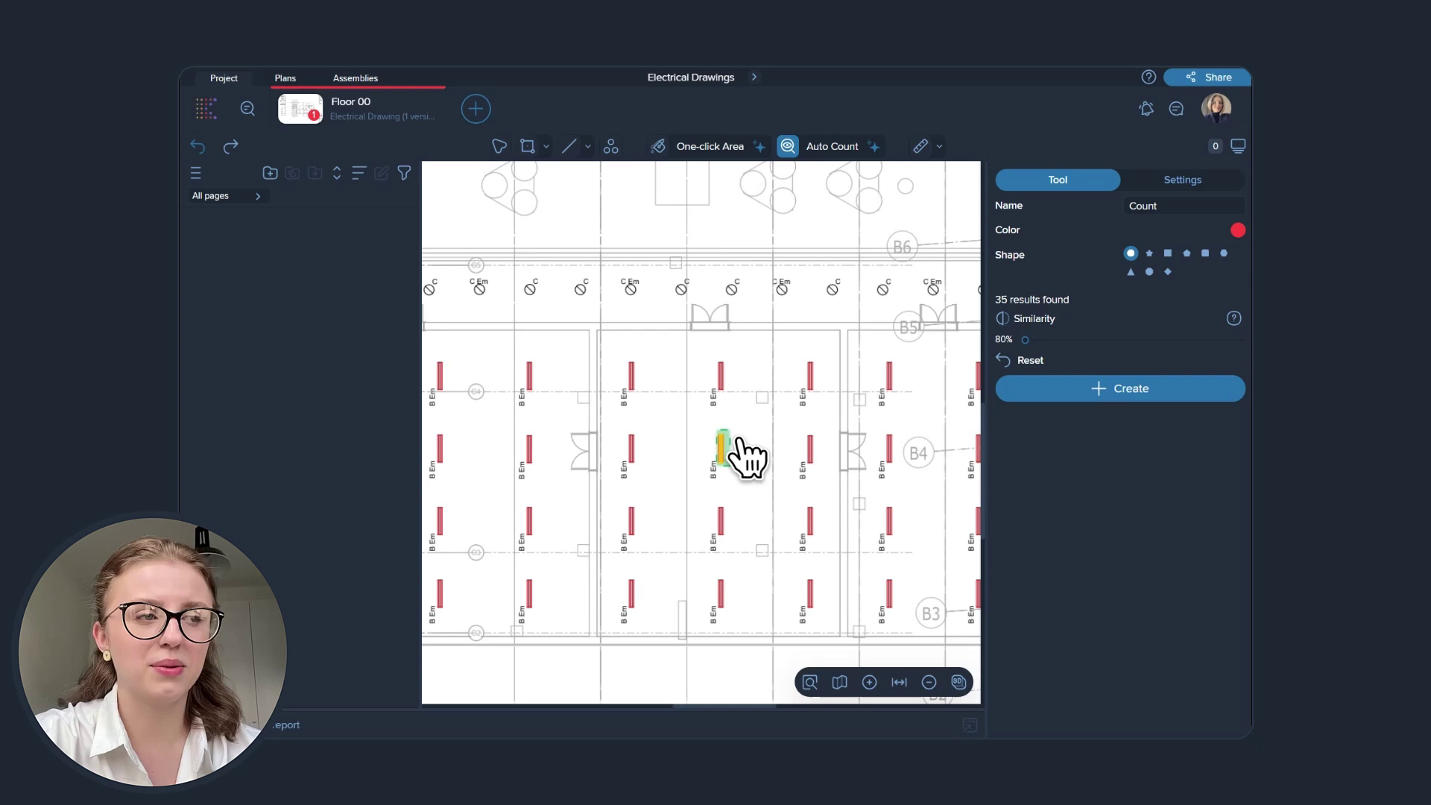
scroll(742, 454, down, 2)
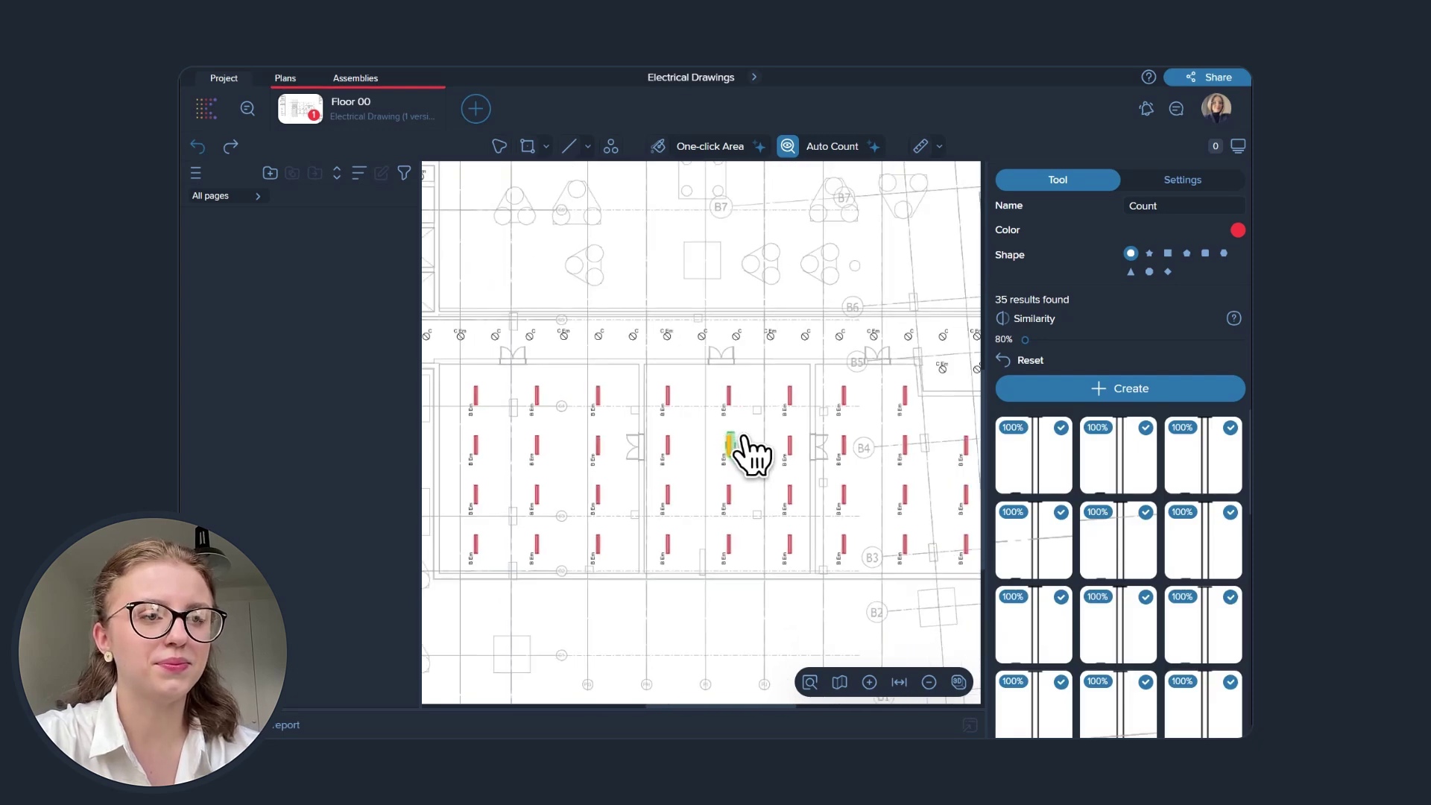
click(1022, 392)
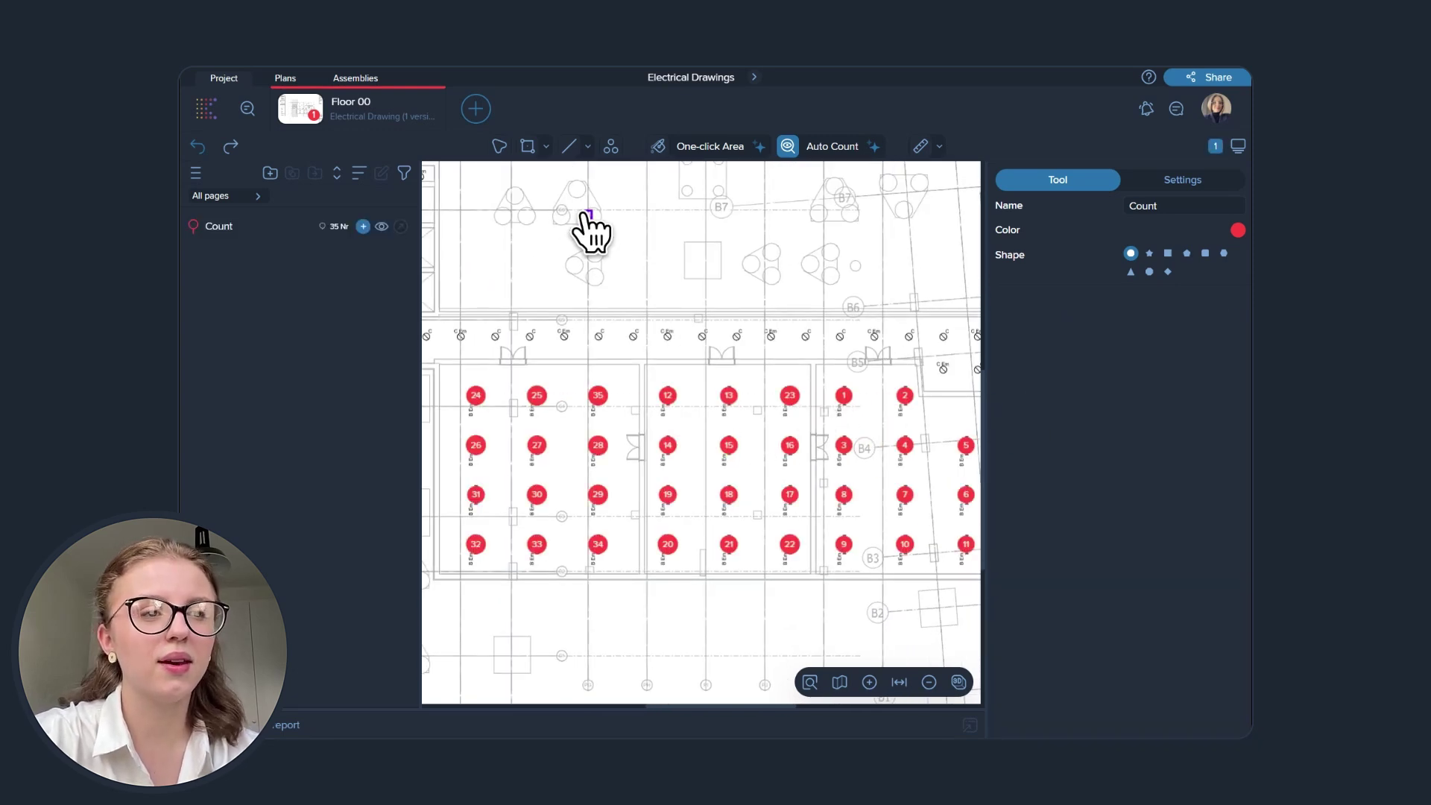
Text-search 'C Em' labels, count the 20 matches, then clear the search field.
click(499, 146)
scroll(707, 332, up, 2)
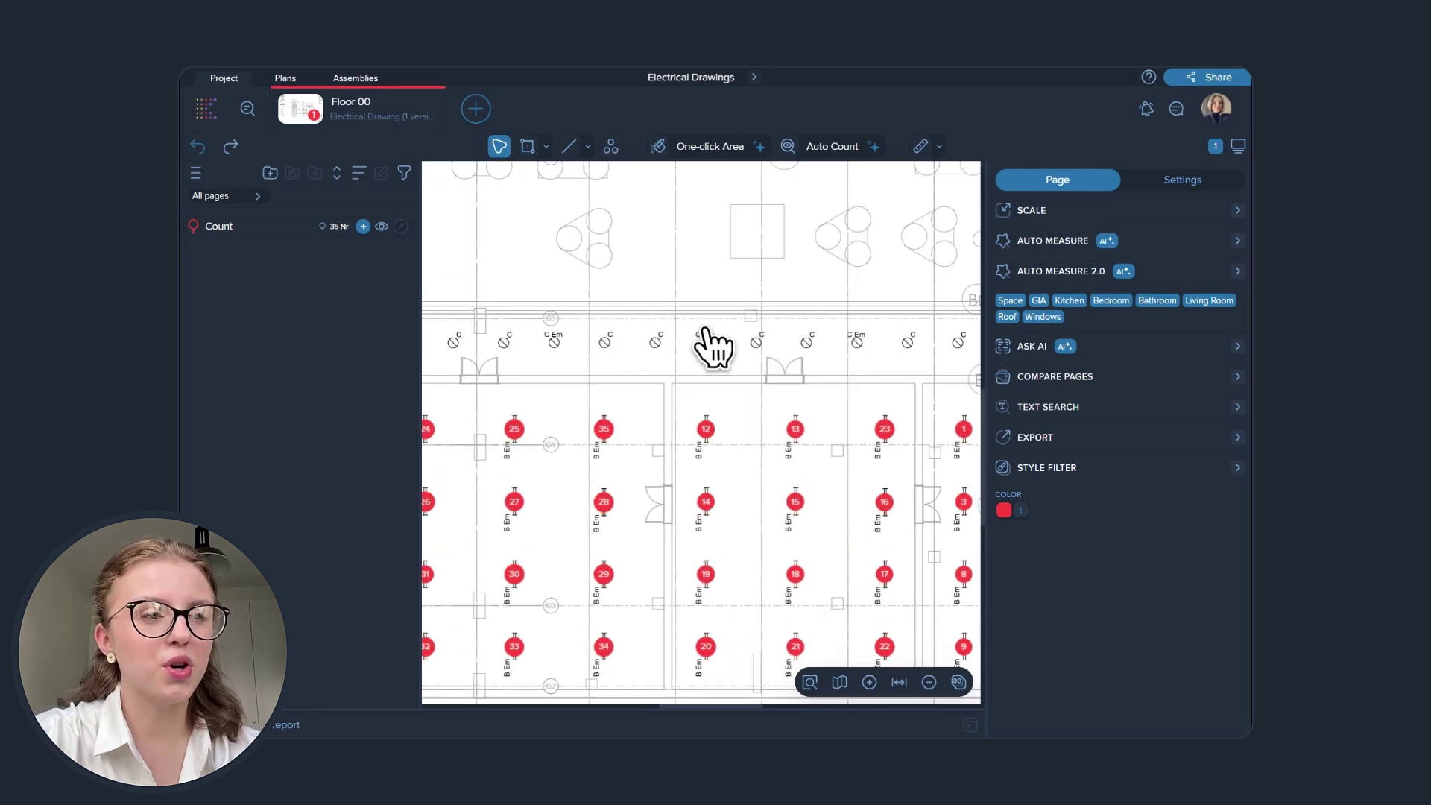
click(1017, 406)
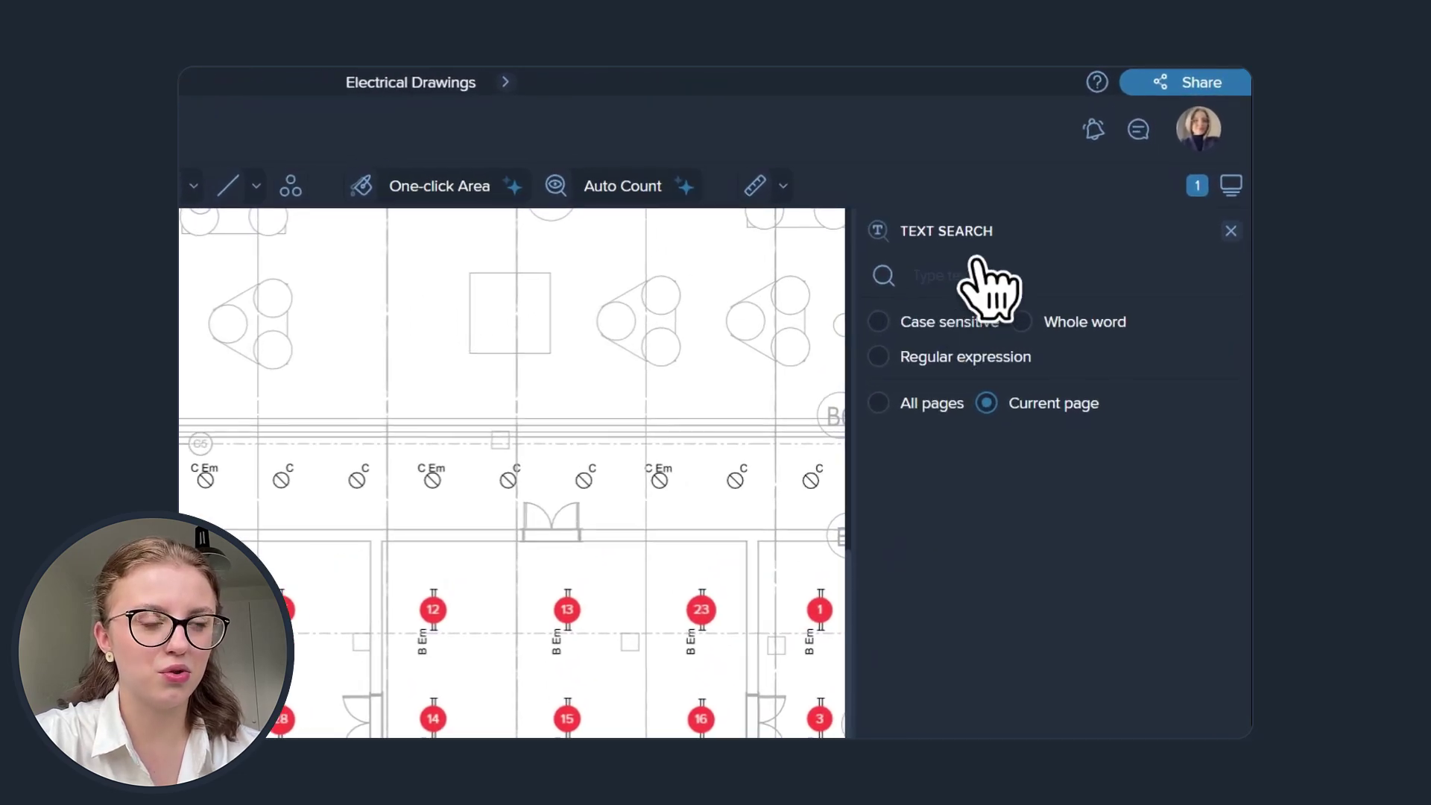
click(965, 266)
text(c)
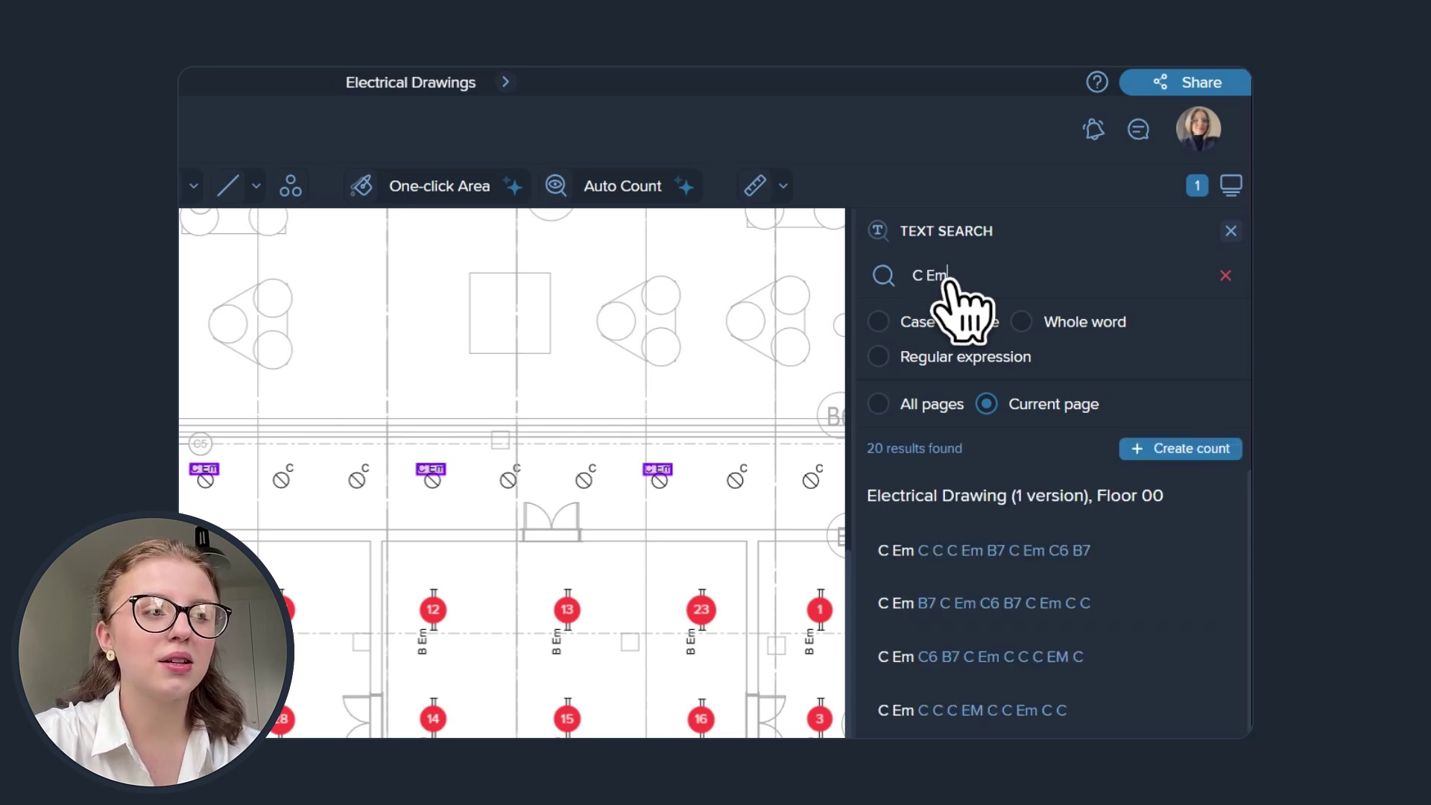
click(1136, 449)
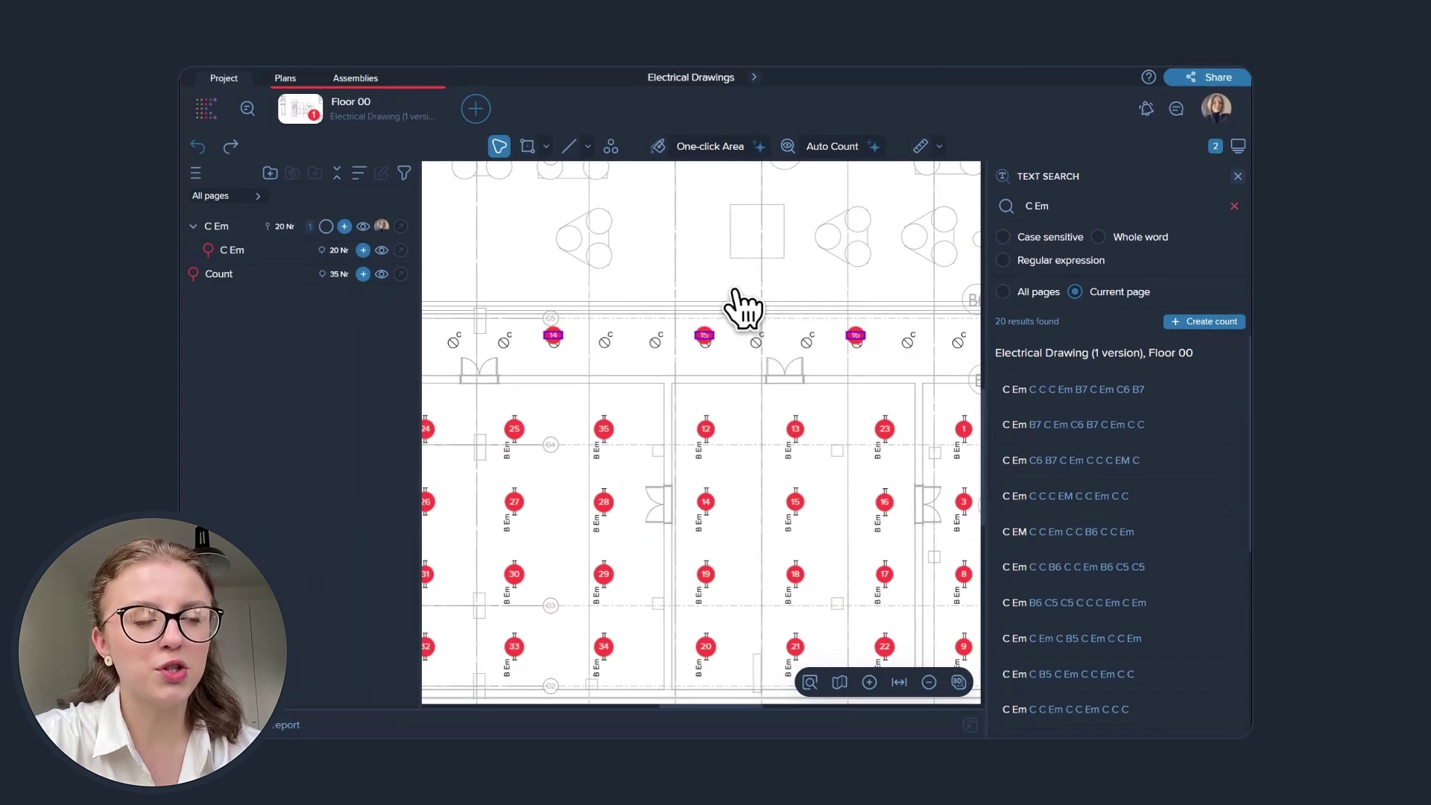
click(1233, 206)
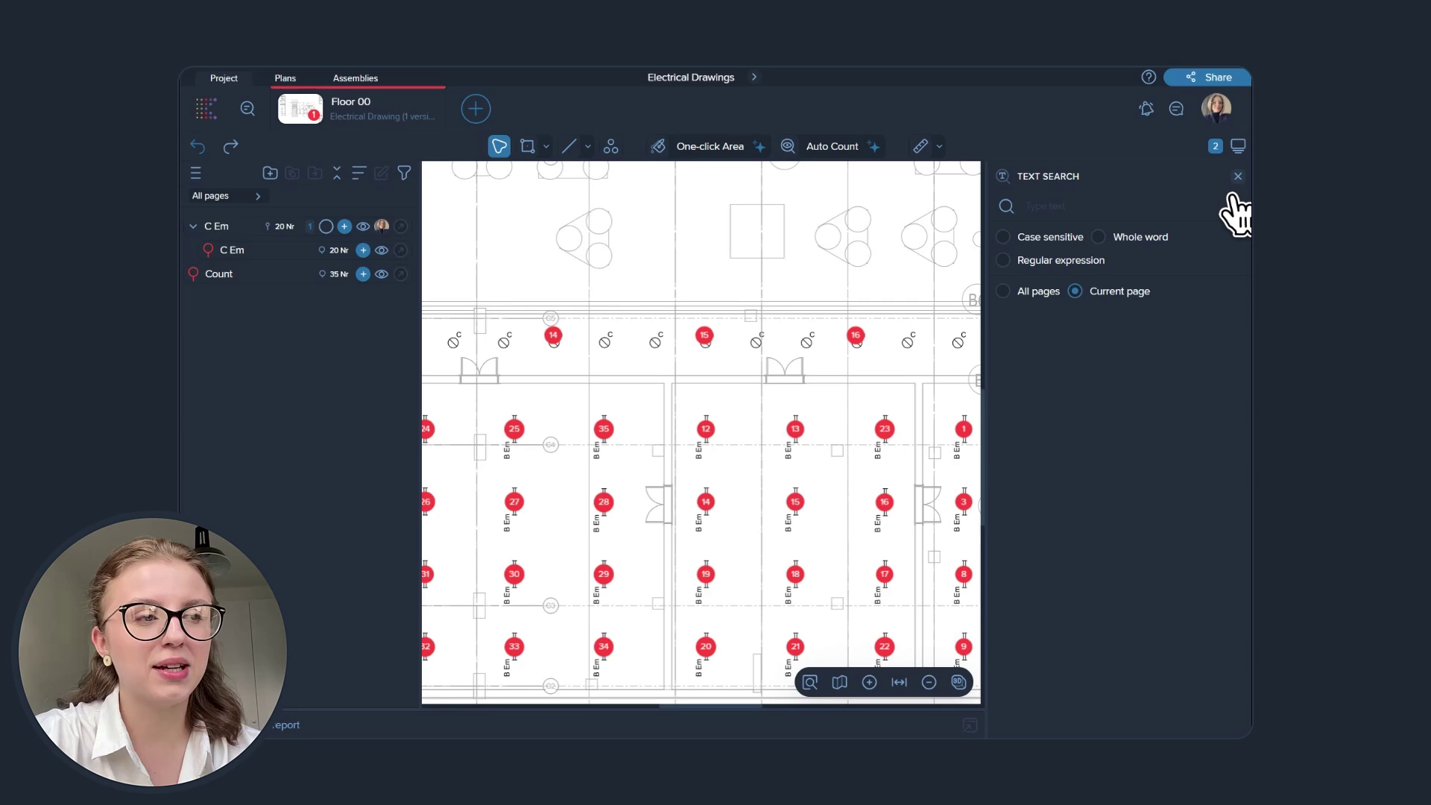
Close Text Search and zoom out to see both counts across the floor plan.
click(1237, 177)
scroll(675, 283, down, 3)
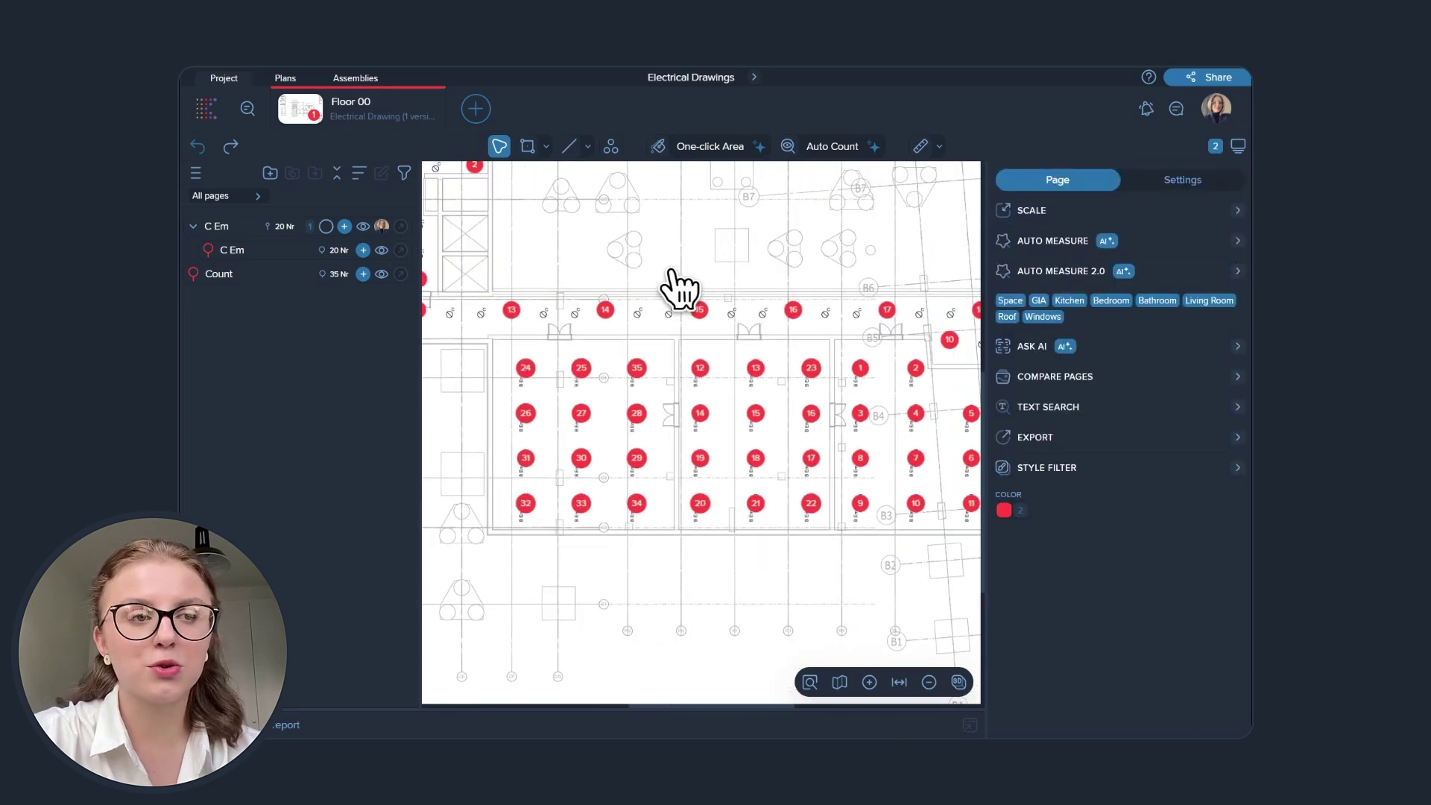
scroll(676, 289, down, 2)
scroll(679, 302, down, 1)
scroll(656, 335, down, 2)
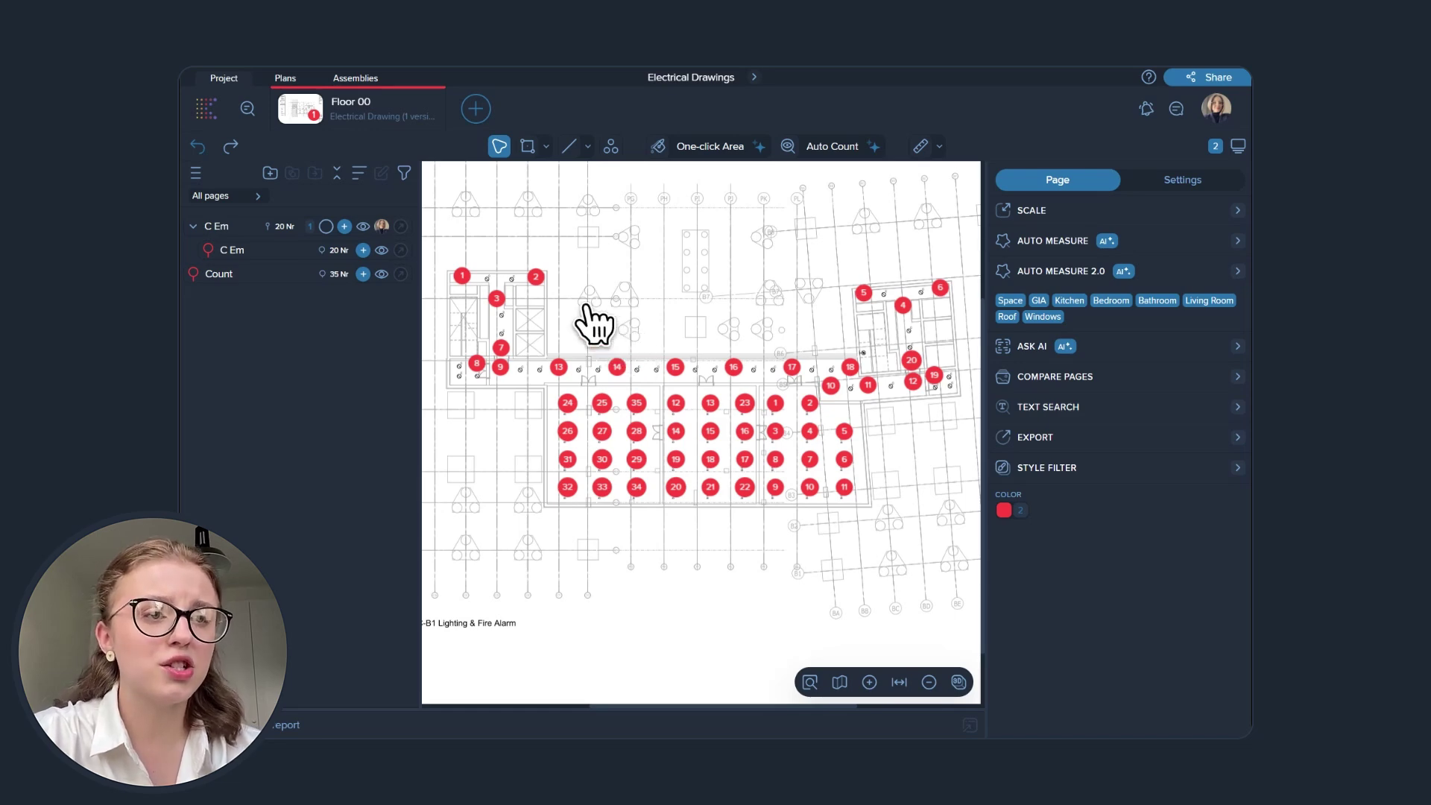
scroll(626, 335, up, 1)
scroll(648, 343, up, 1)
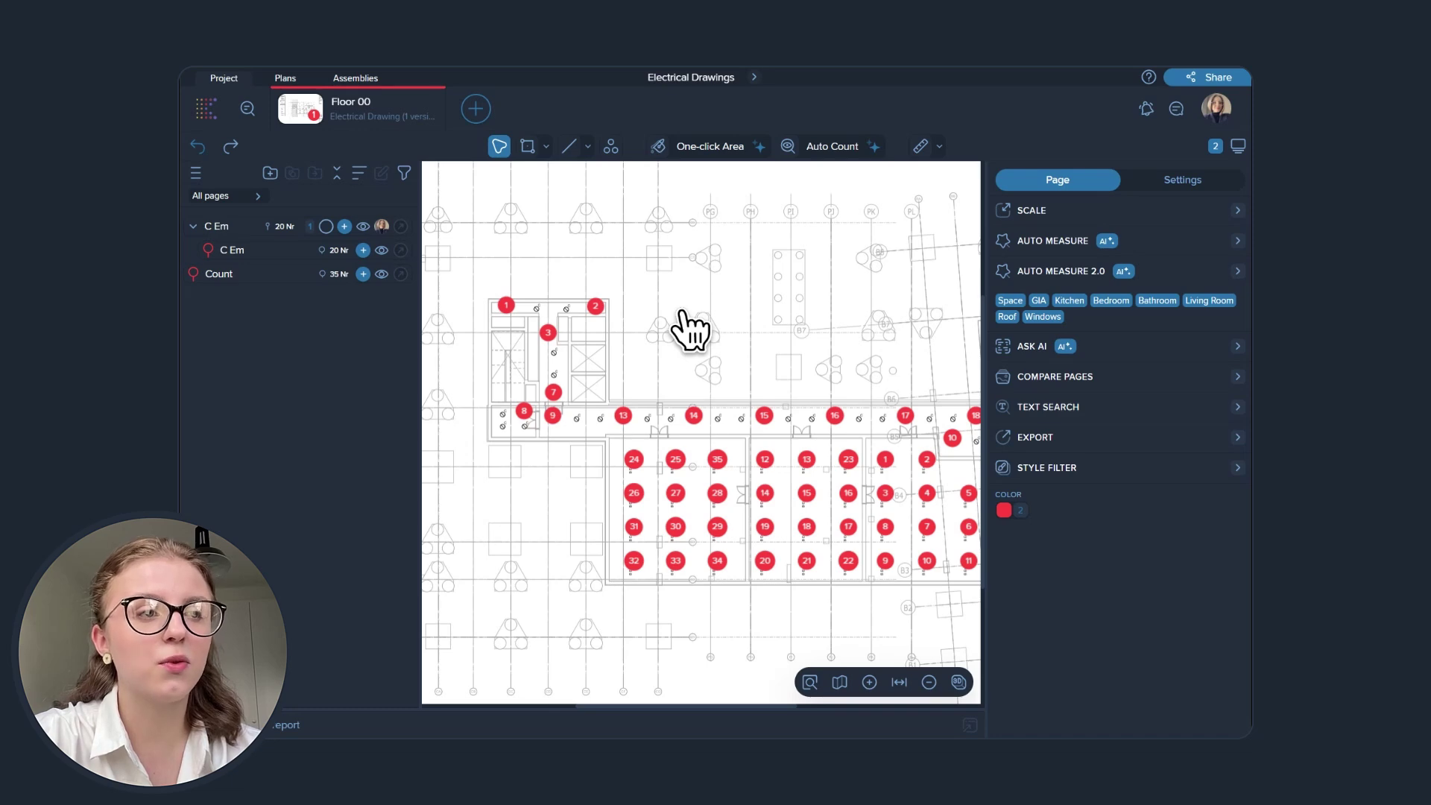
Add a style filter hiding the plan's background linework, then switch it off.
click(1047, 467)
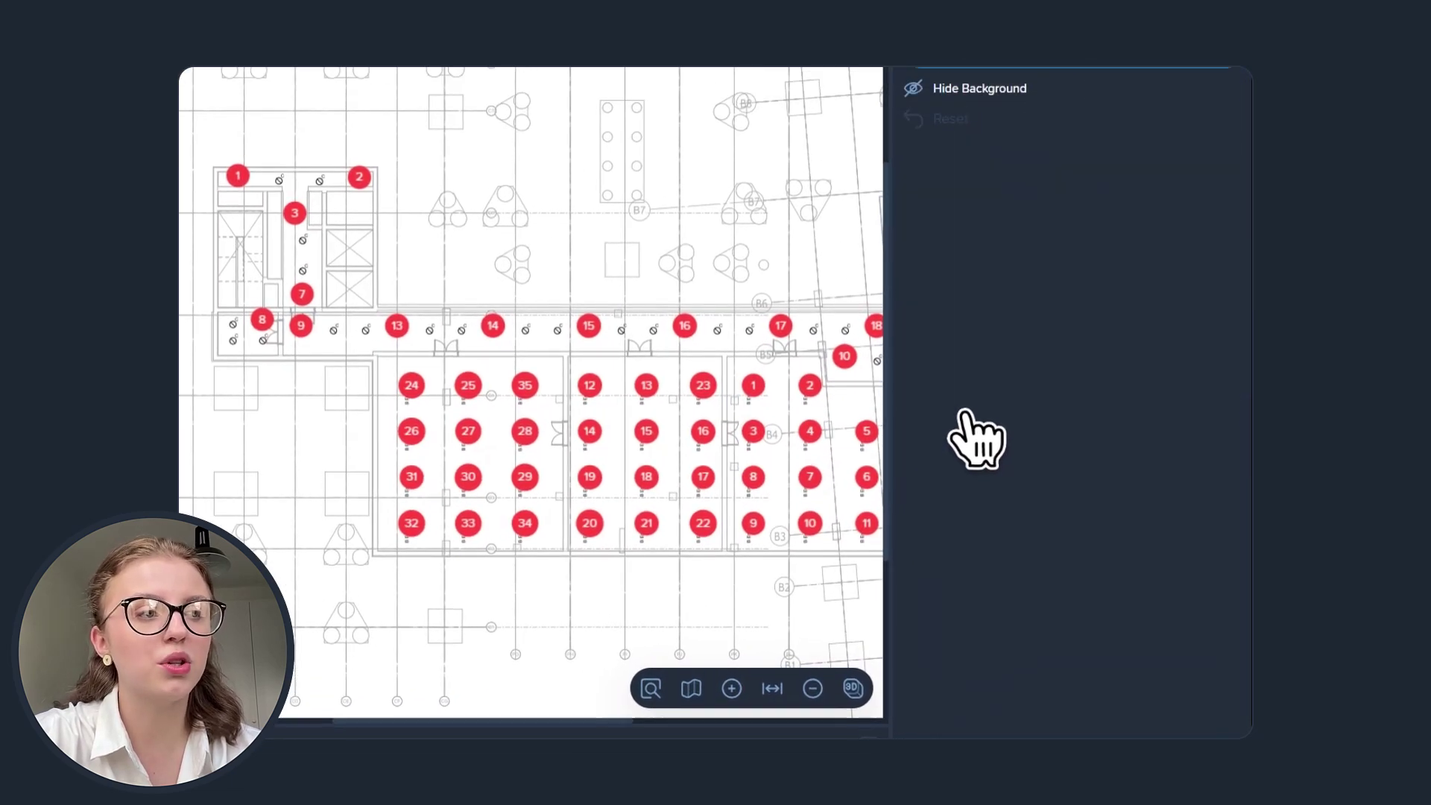
click(1071, 275)
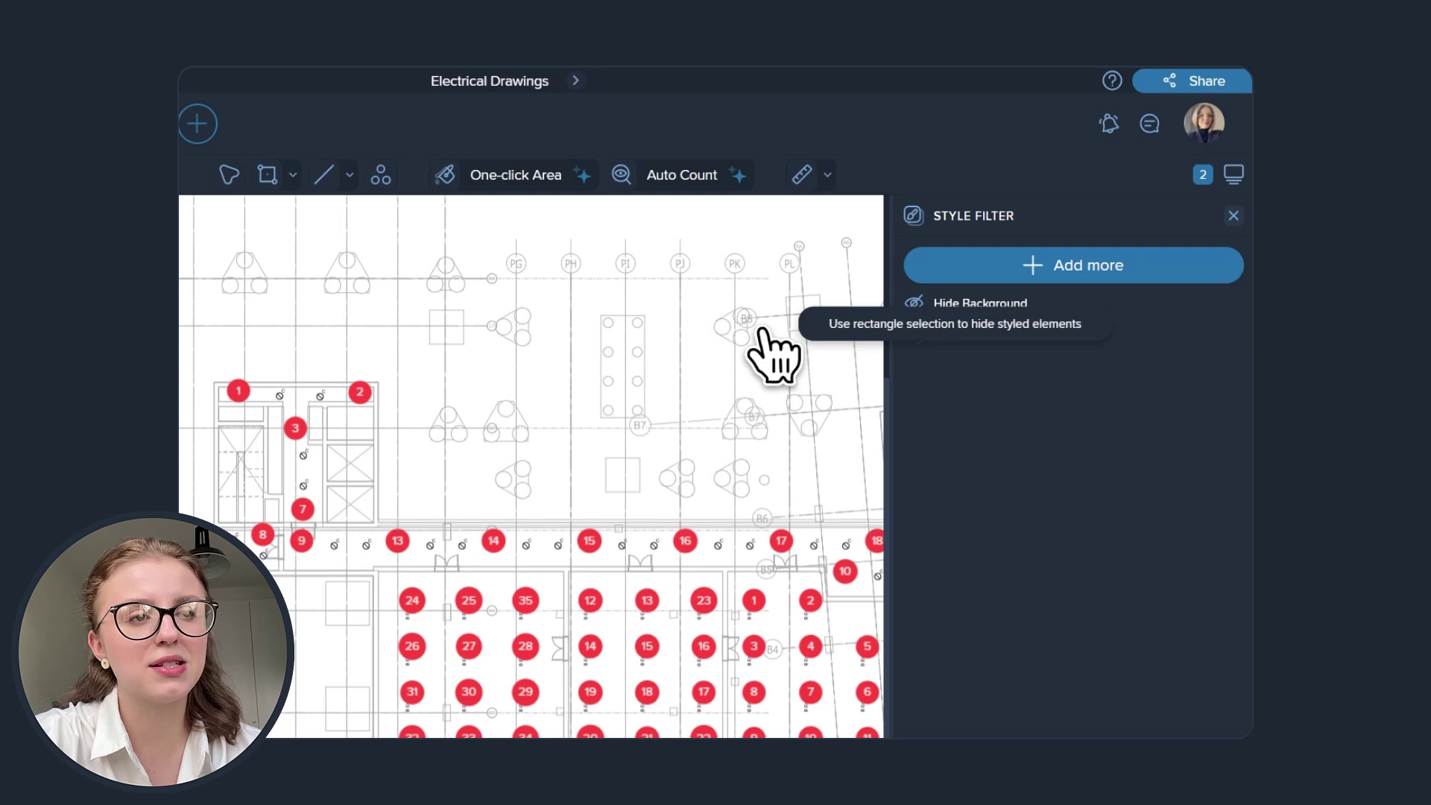
drag(398, 240, 680, 464)
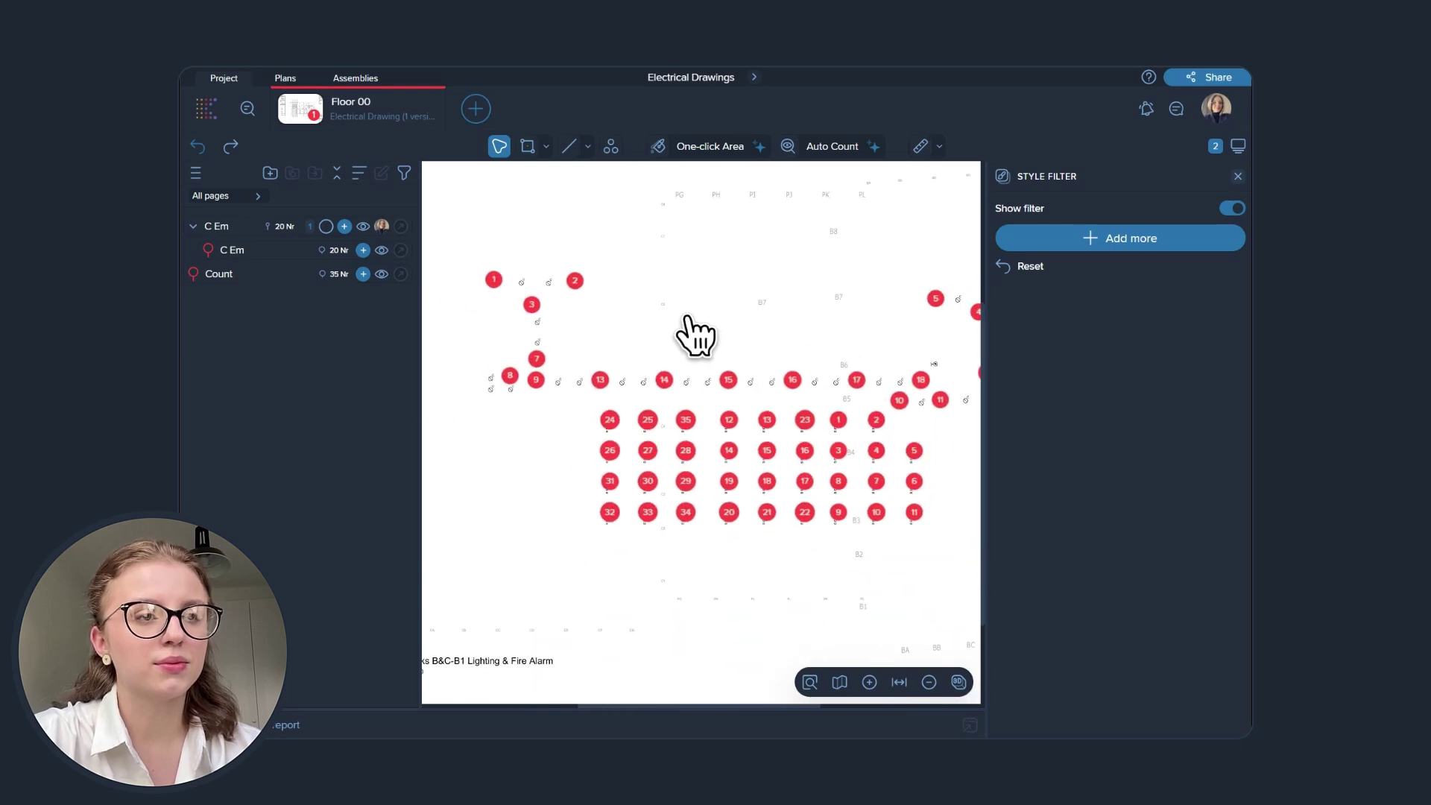
scroll(695, 335, down, 3)
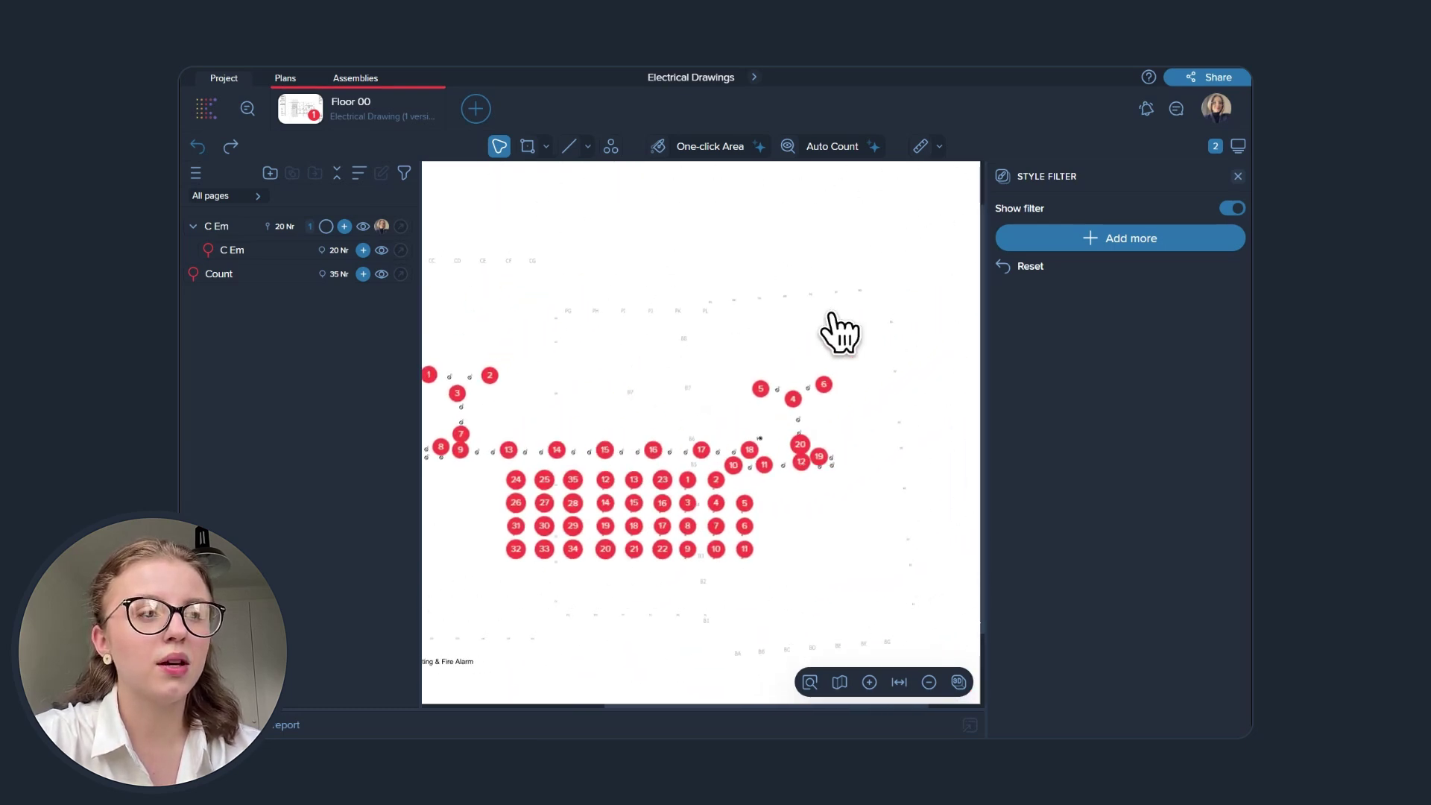
click(1103, 231)
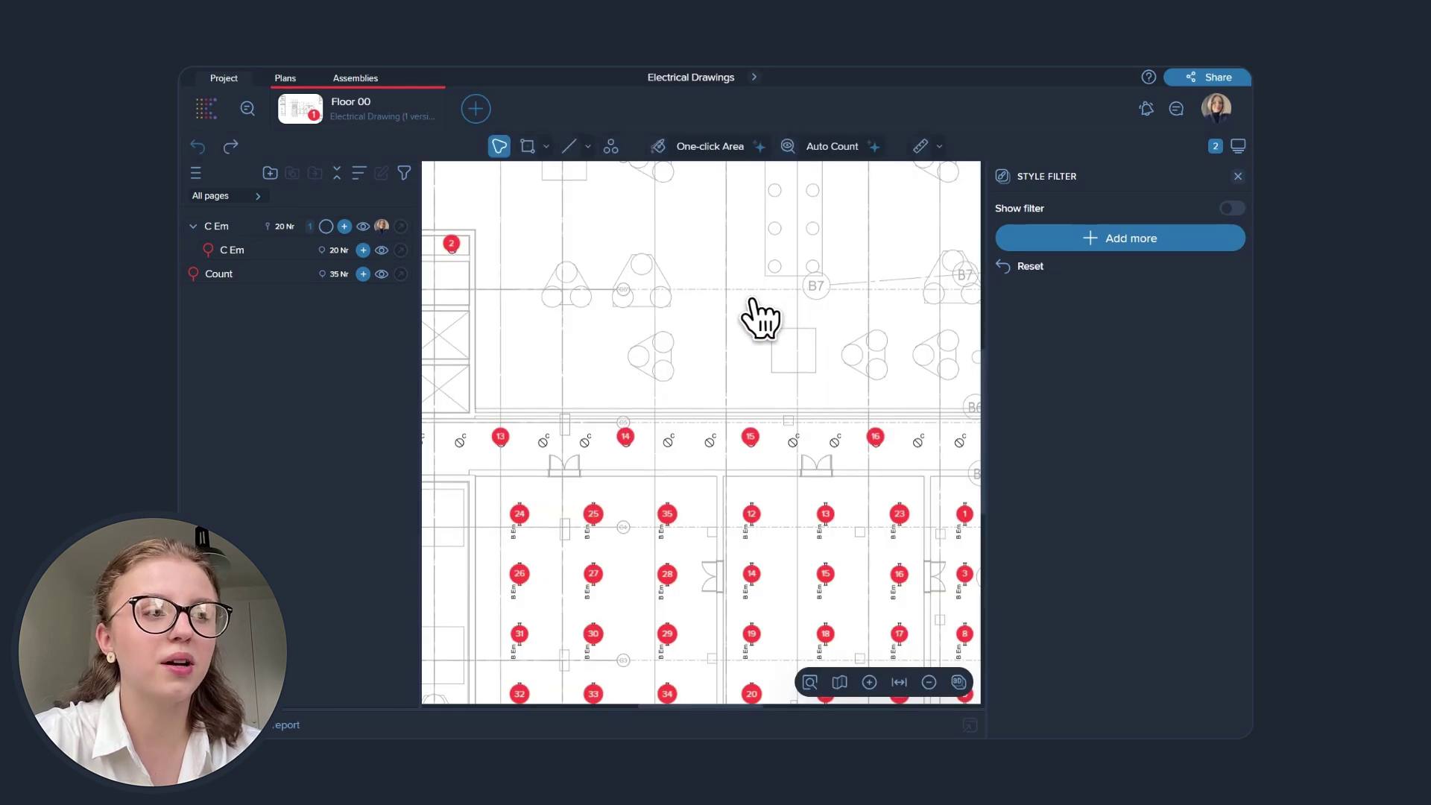
Close the style filter, inspect the Count layer's properties, then deselect it.
click(1043, 179)
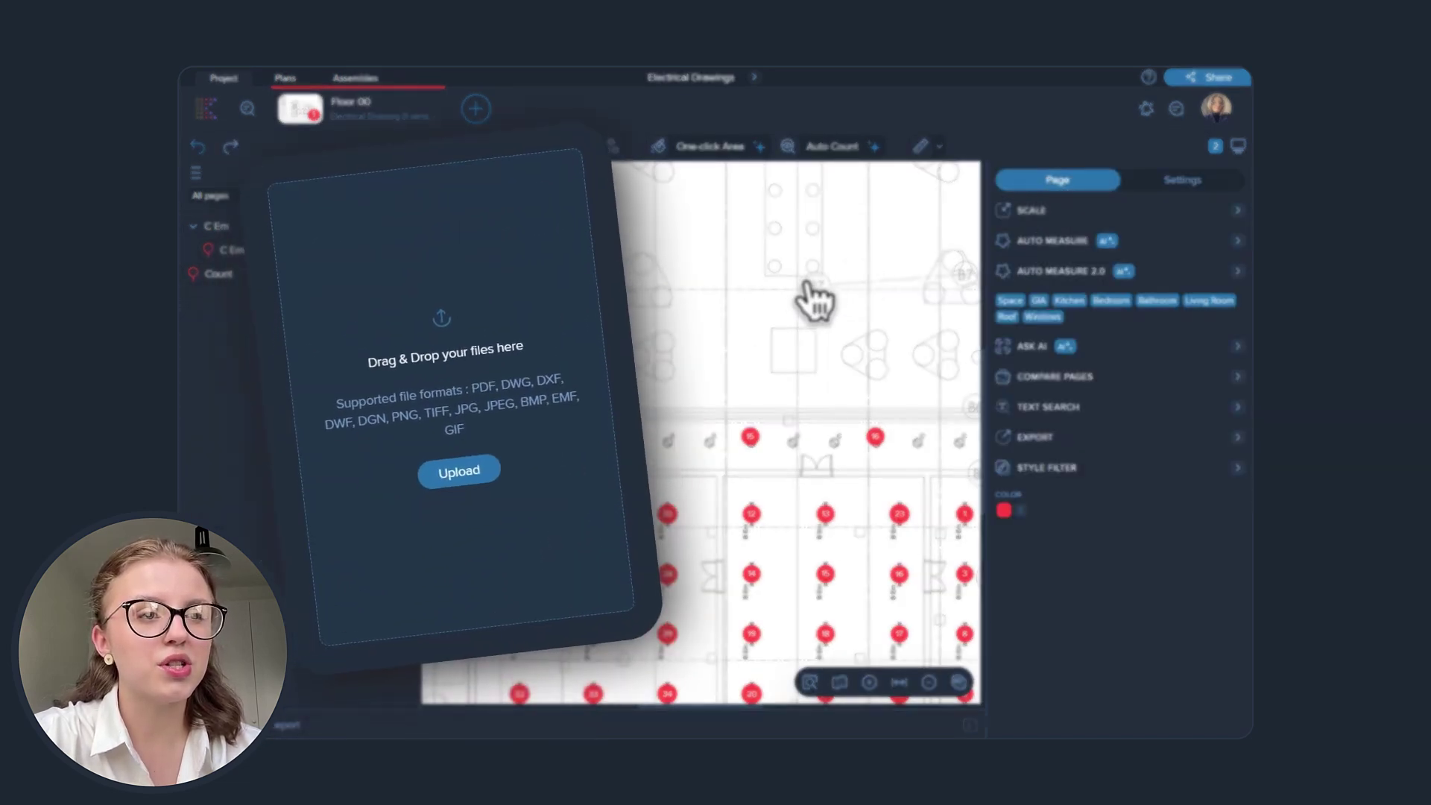
scroll(782, 309, down, 3)
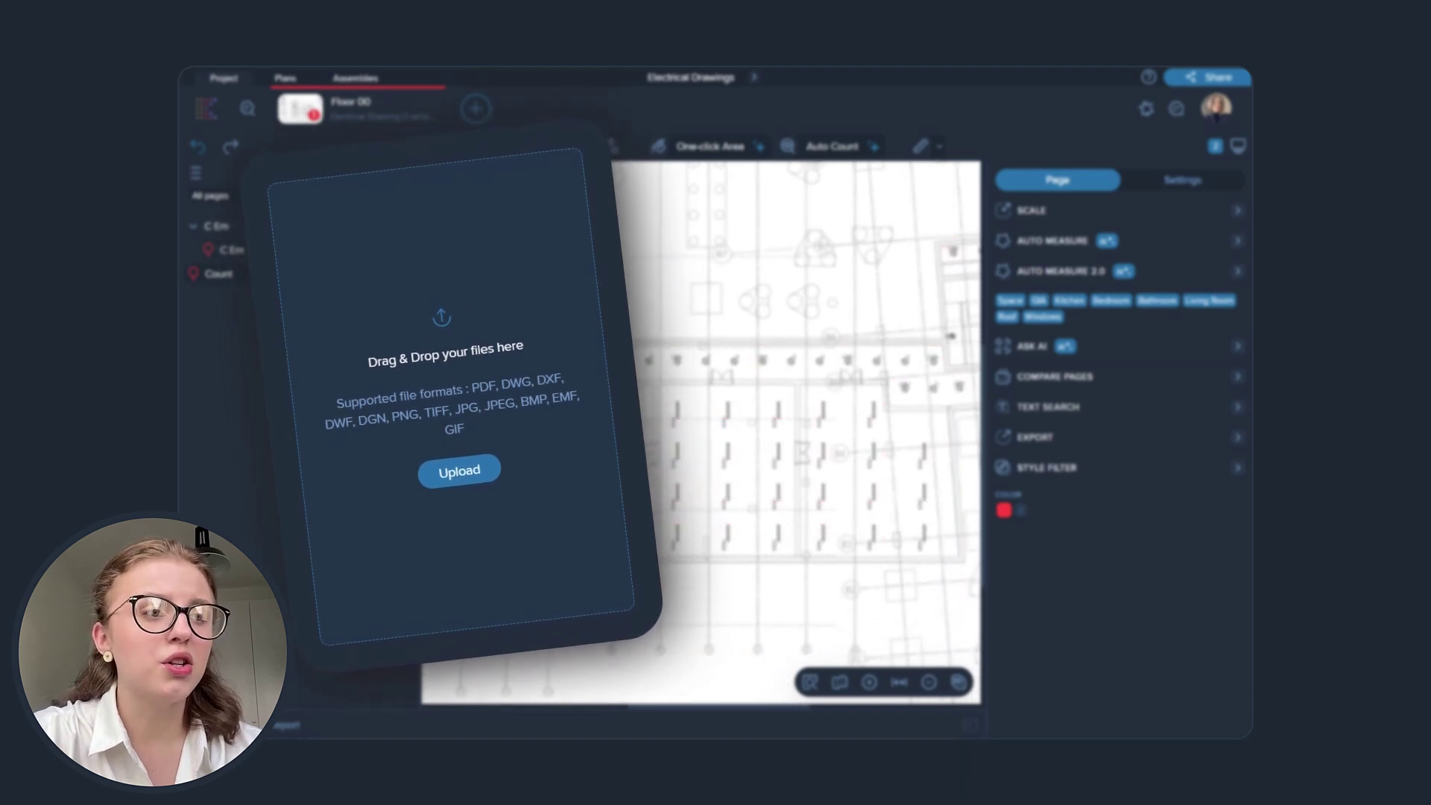
click(805, 363)
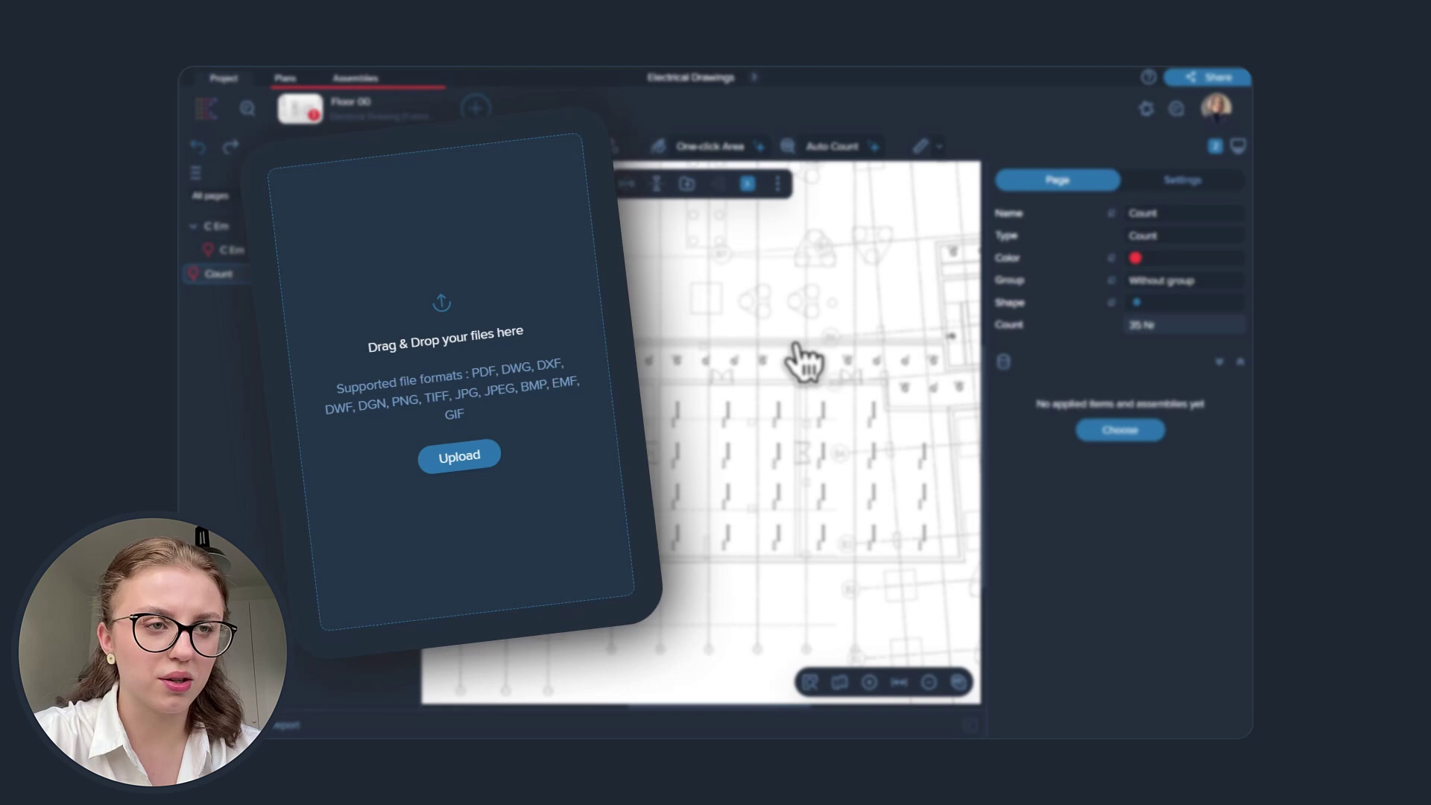
click(773, 354)
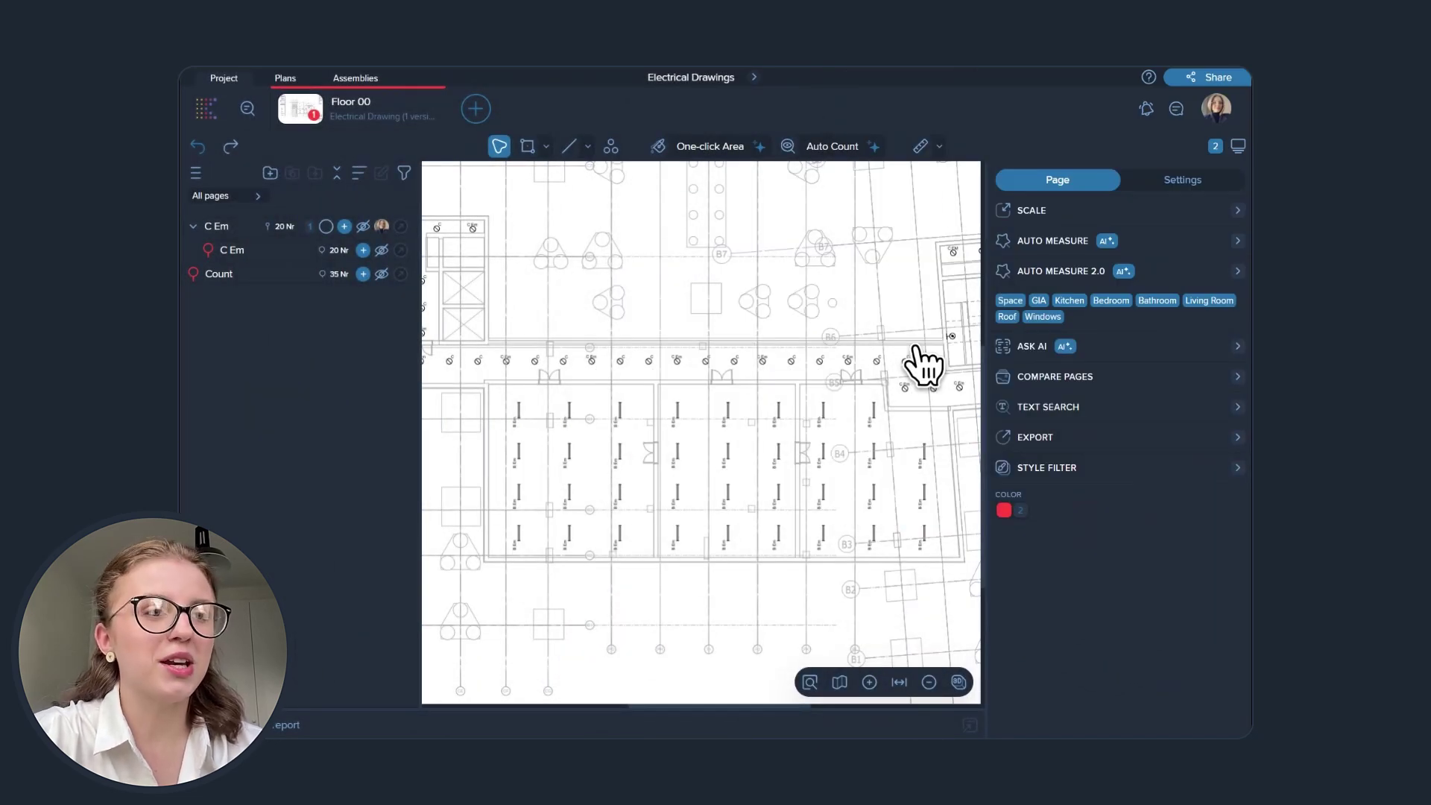
Compare against Floor 00 of the second drawing version, zoomed onto the C Em fixture row.
click(1017, 378)
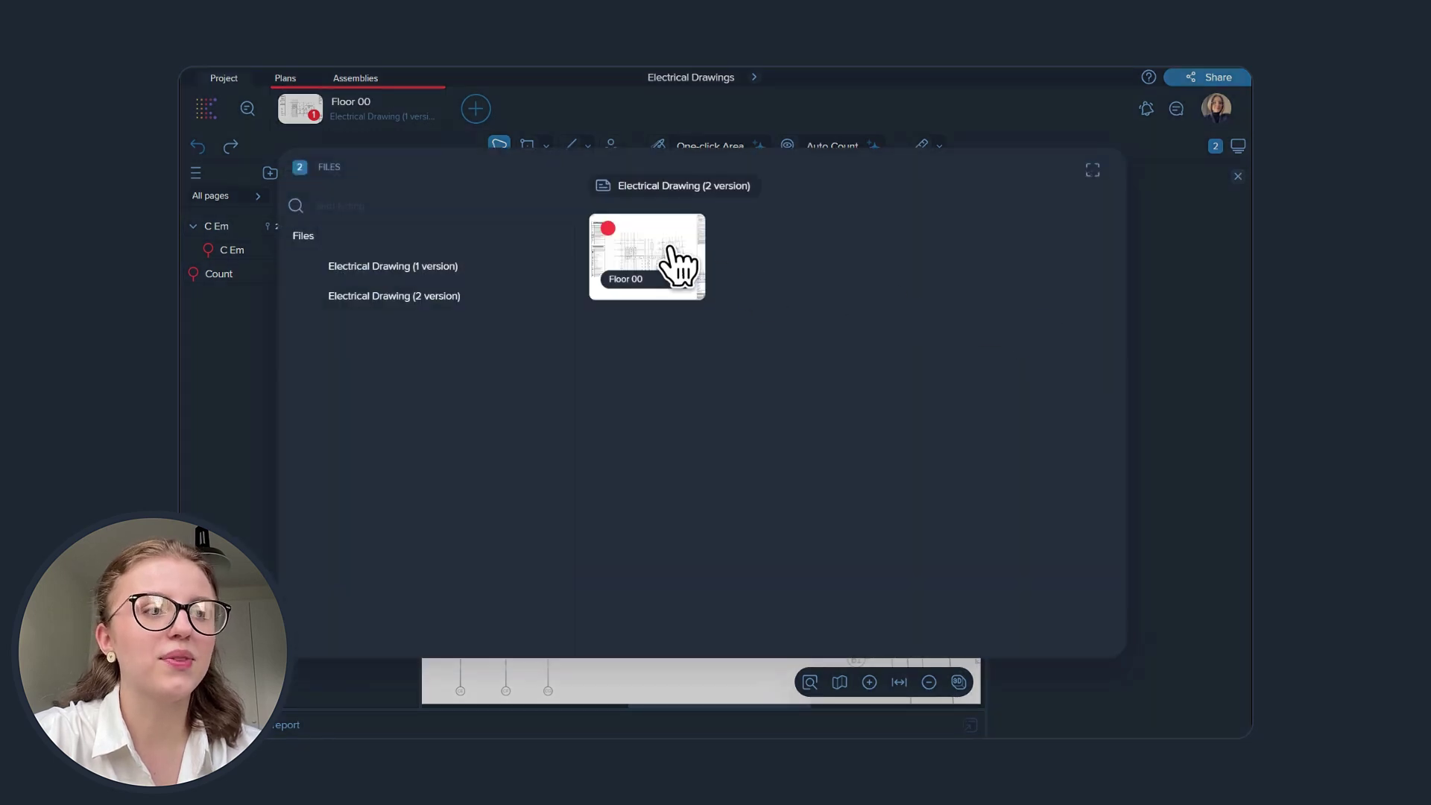
click(662, 254)
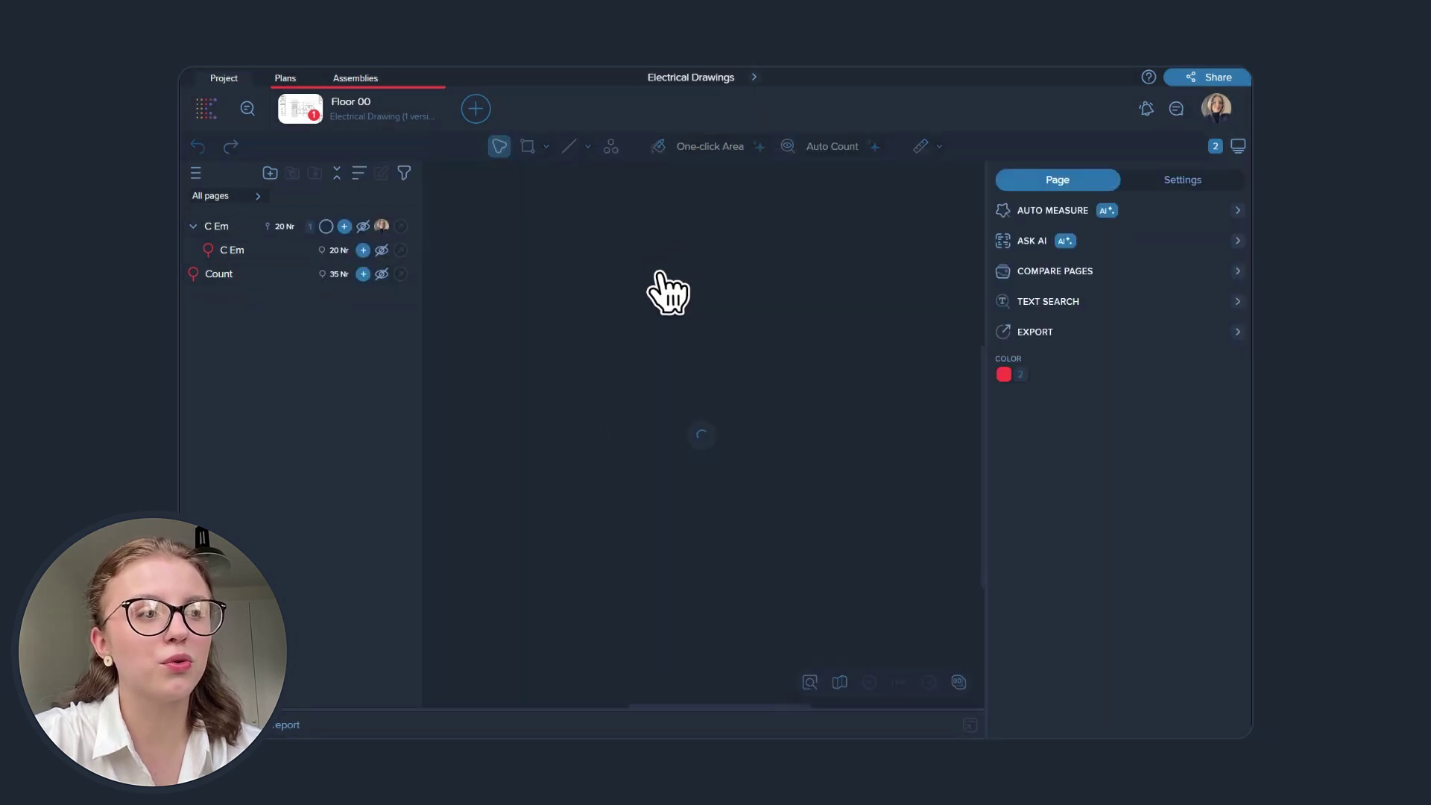
scroll(729, 425, up, 3)
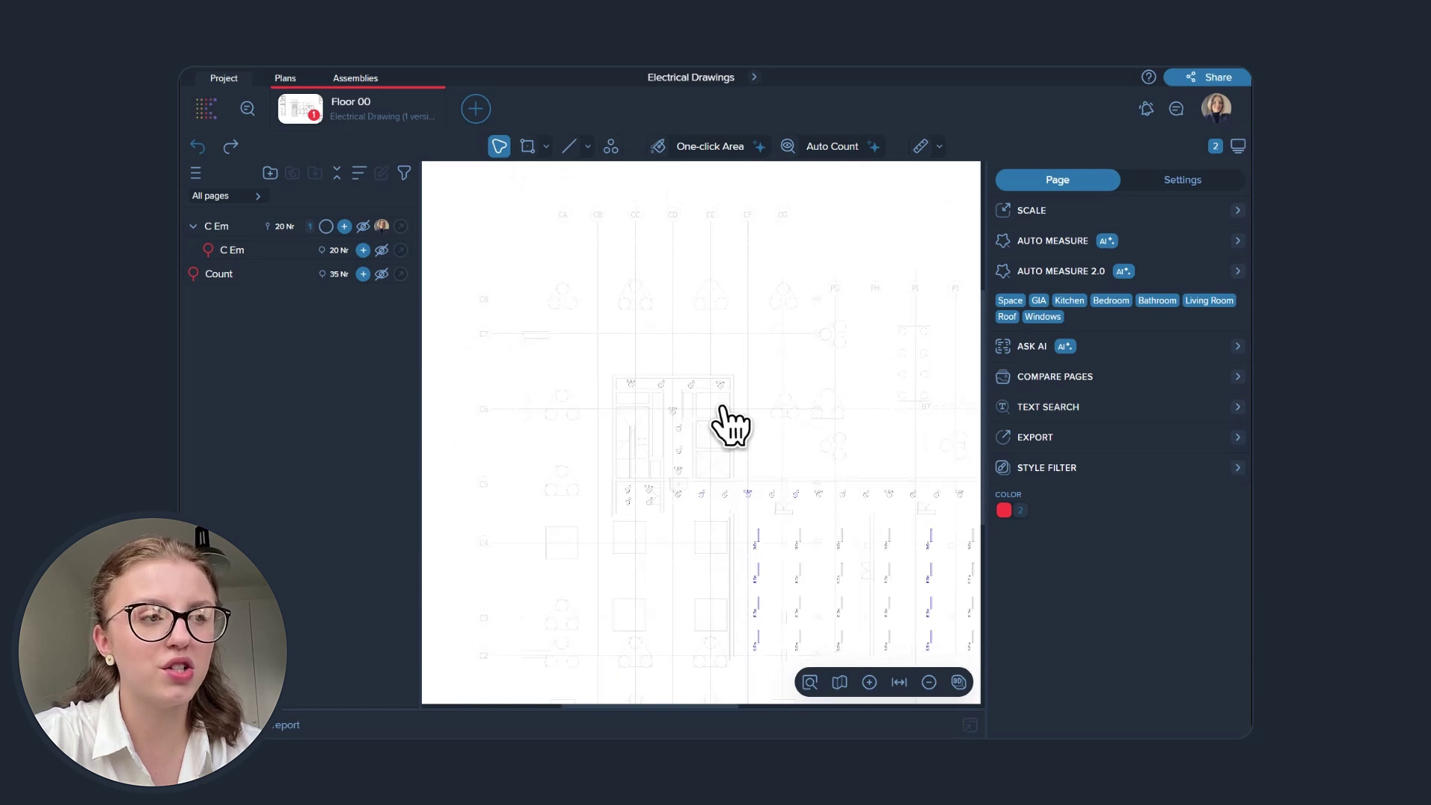
scroll(652, 409, up, 3)
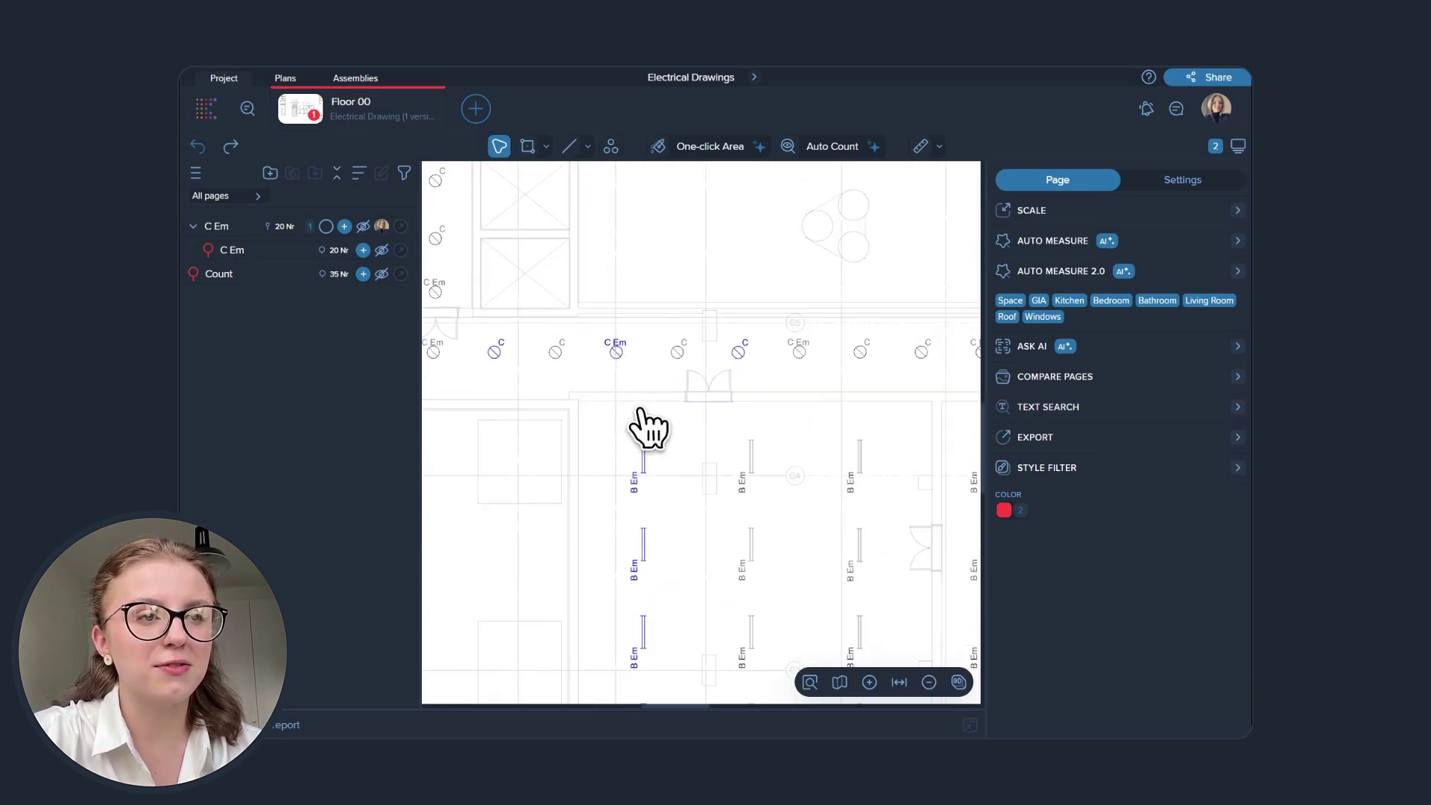
drag(709, 479, 527, 393)
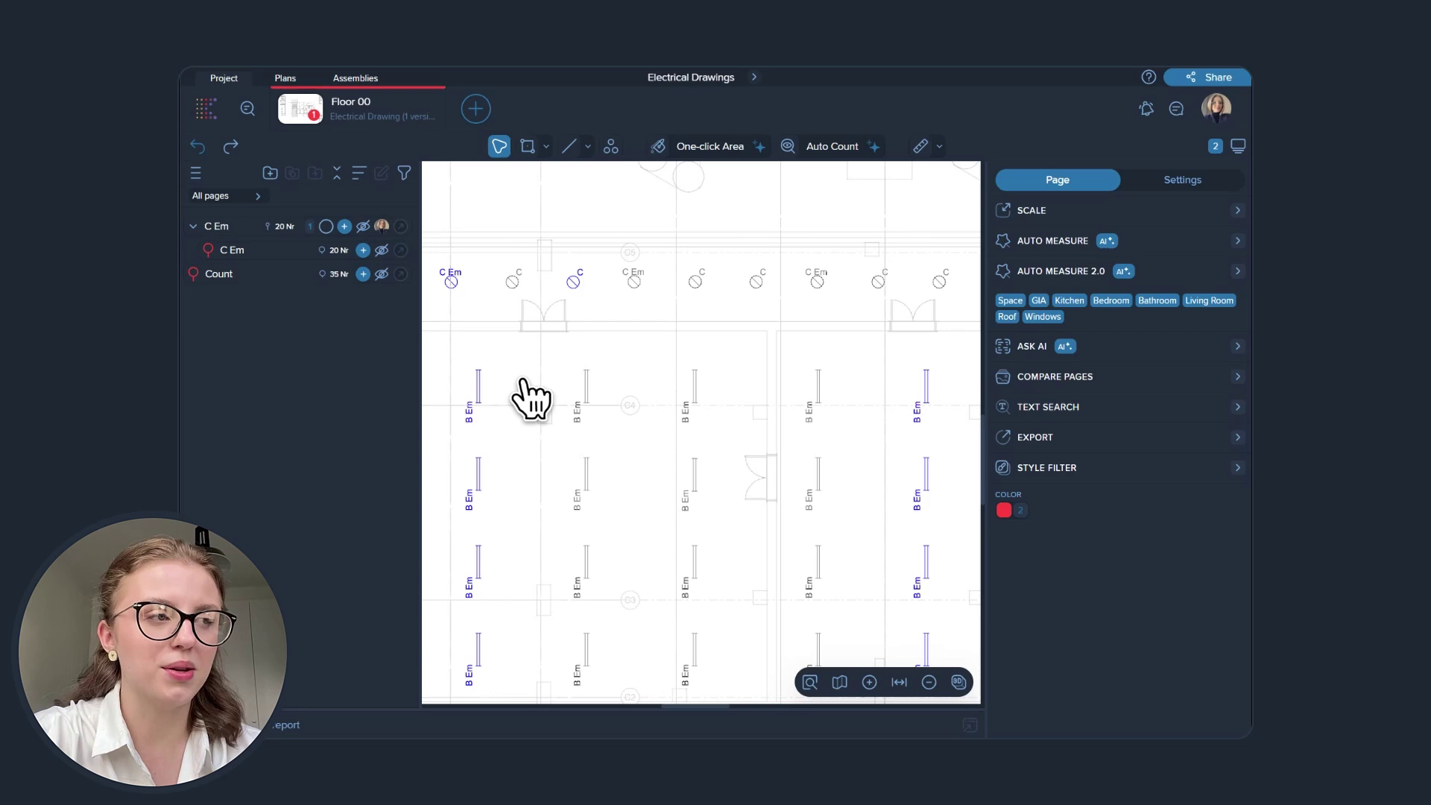
drag(727, 395, 671, 431)
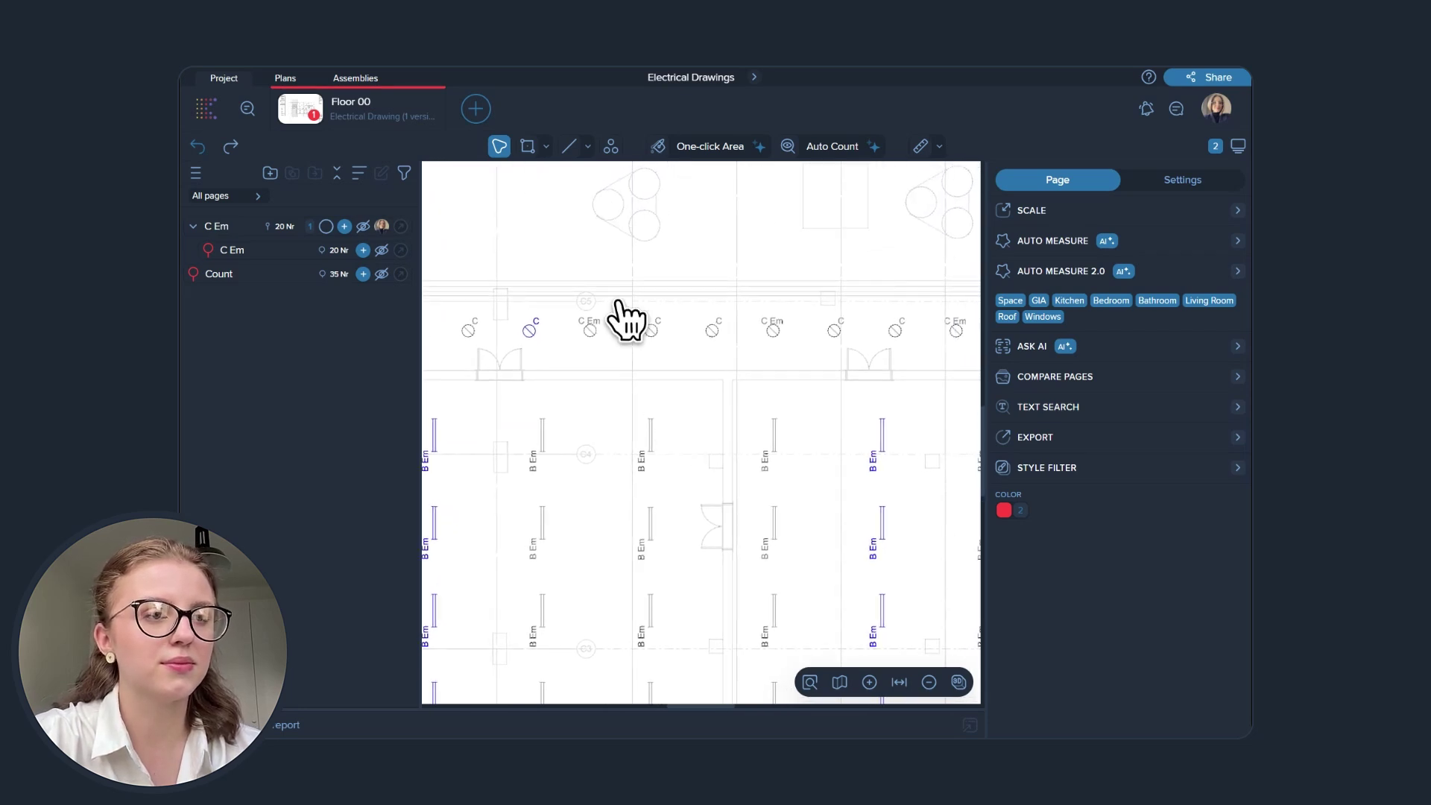
drag(623, 320, 652, 351)
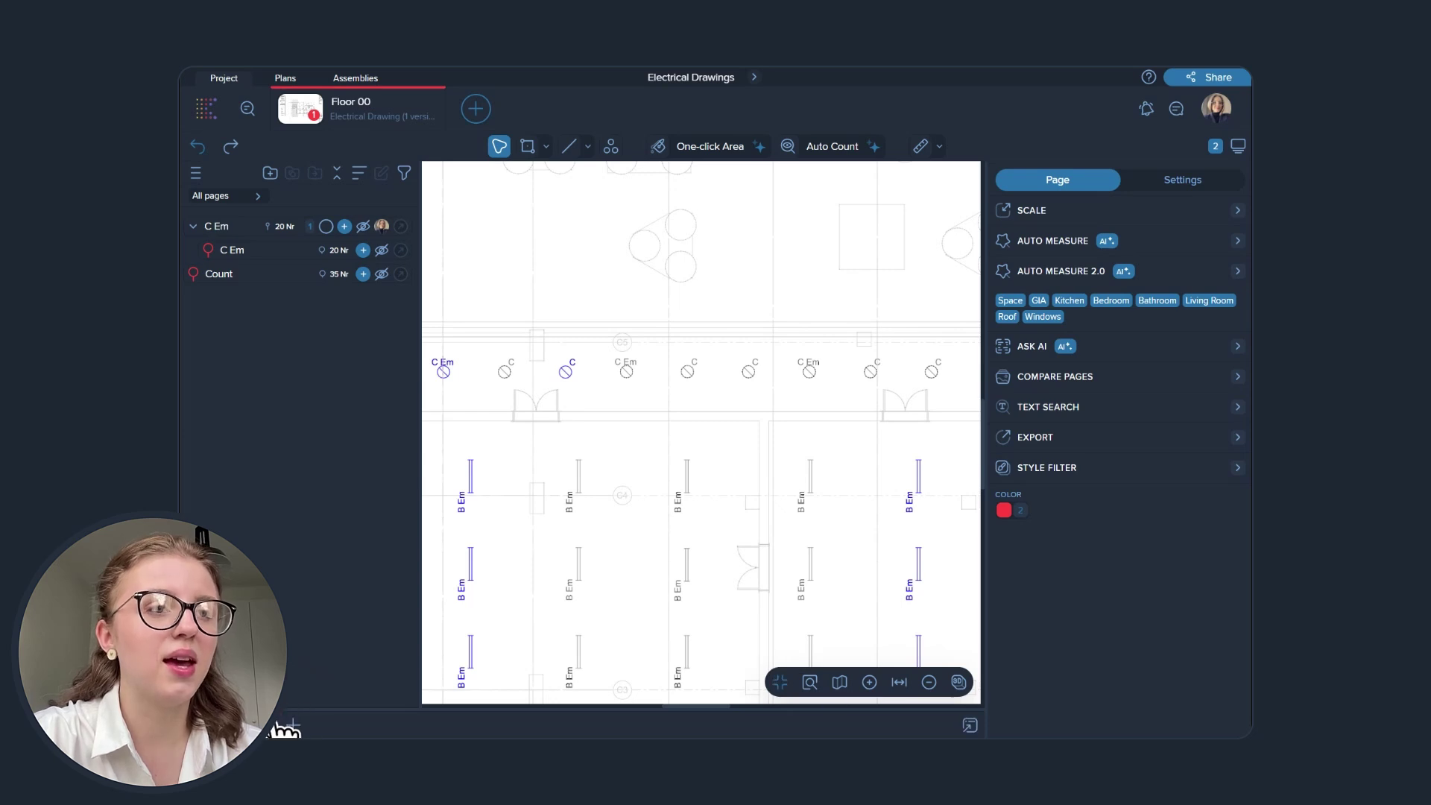
Open the spreadsheet report beneath the drawing.
click(339, 665)
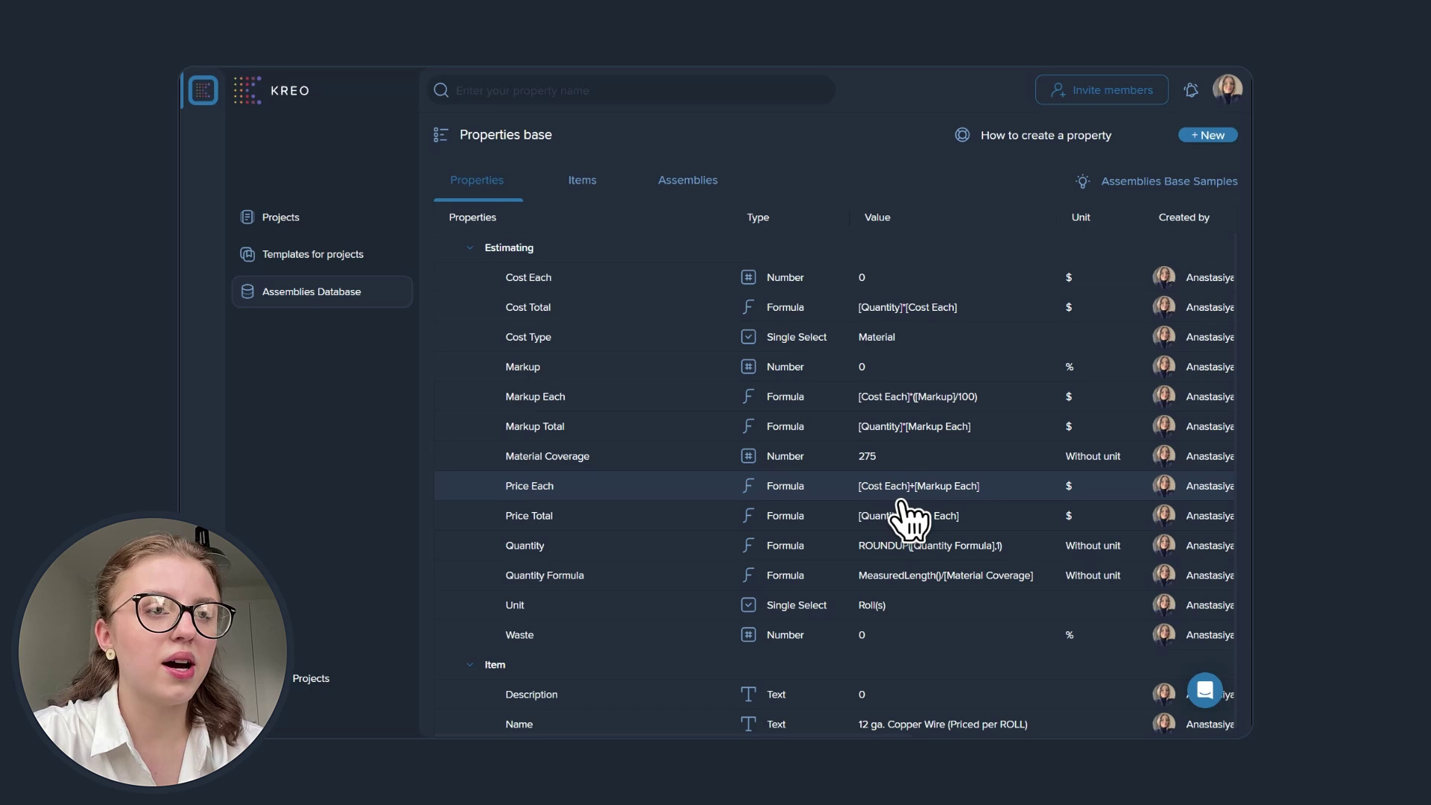
Inspect the Cost Type, Markup Each, Quantity and Quantity Formula properties, then open the Items base.
click(906, 345)
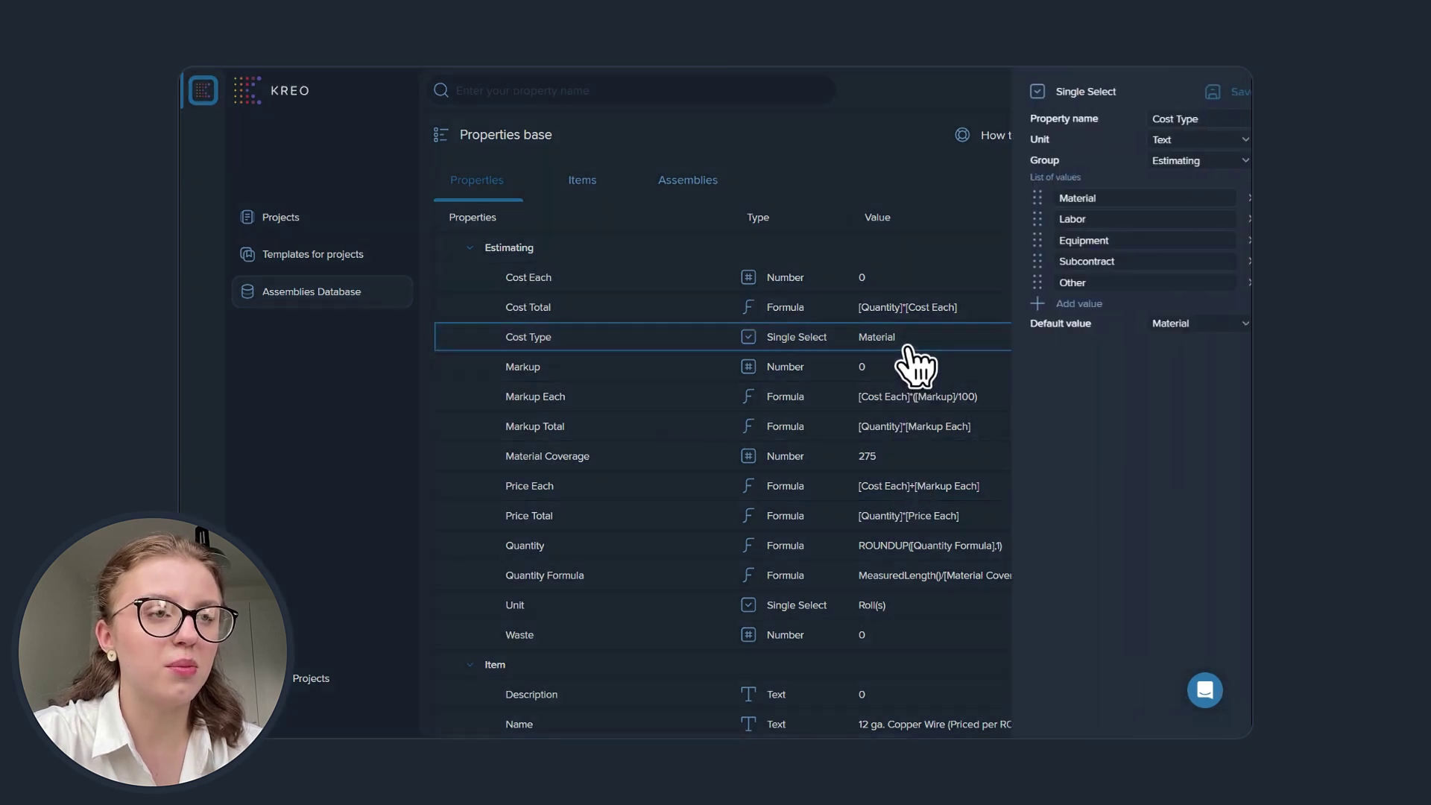
click(909, 403)
click(1127, 278)
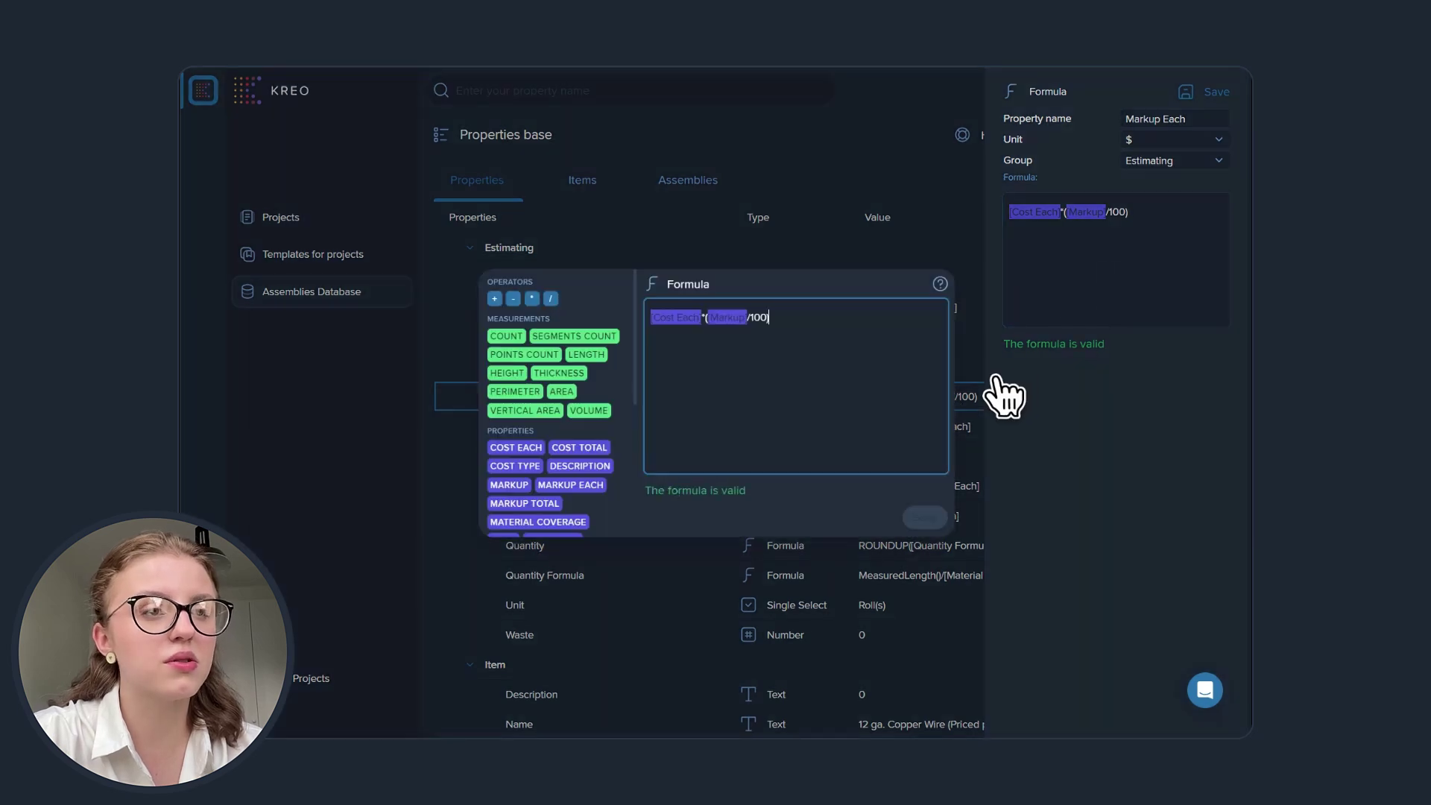
click(915, 242)
click(816, 456)
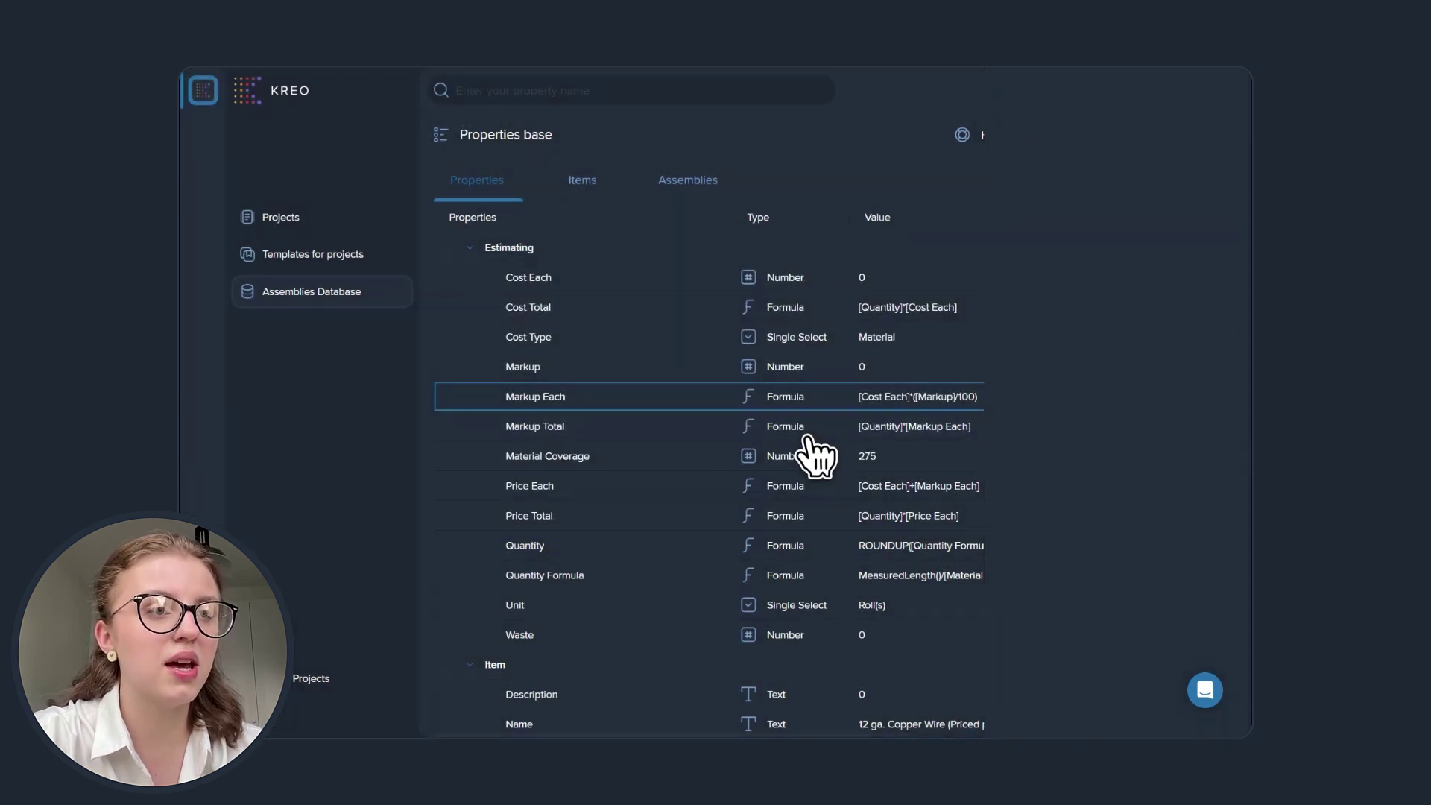
click(879, 551)
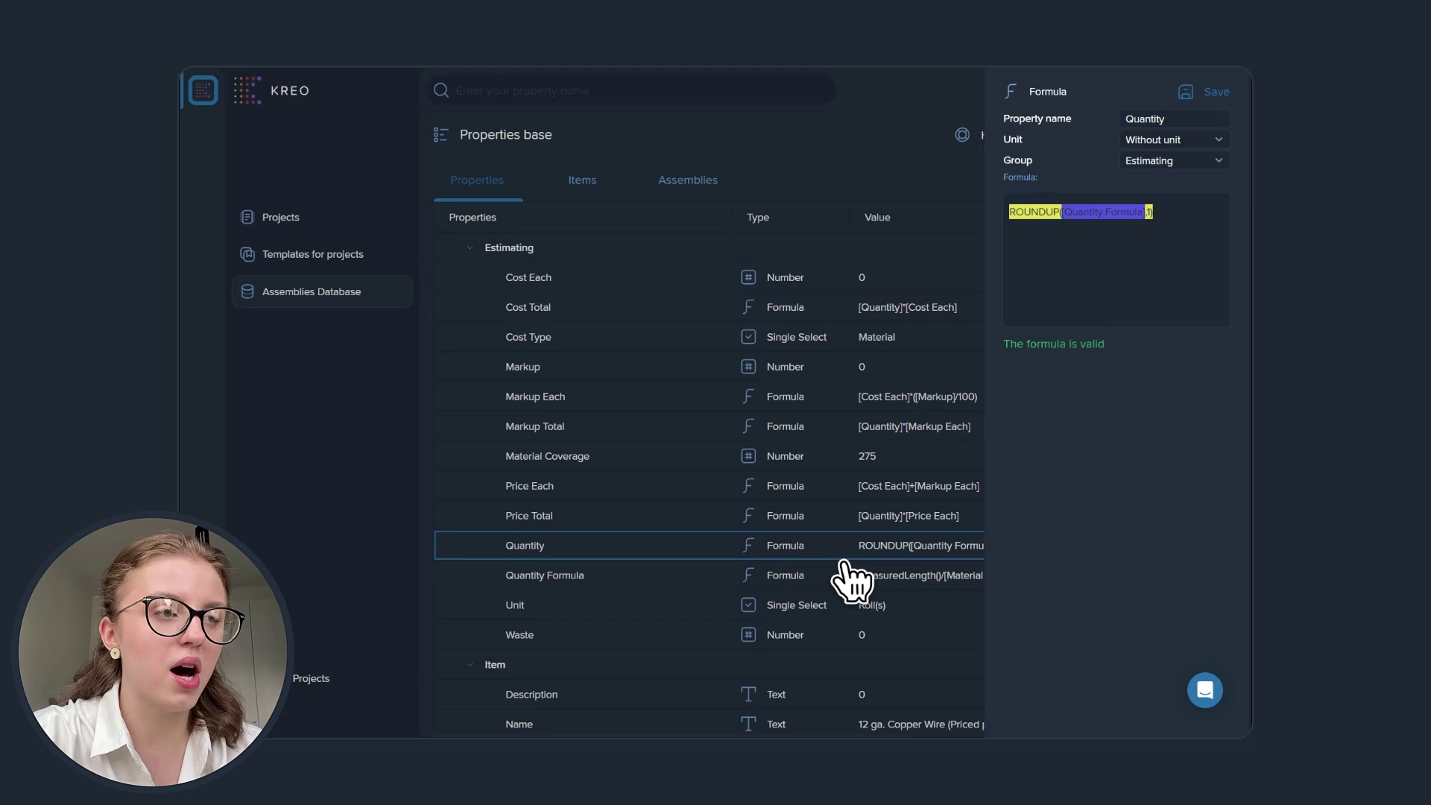
click(844, 567)
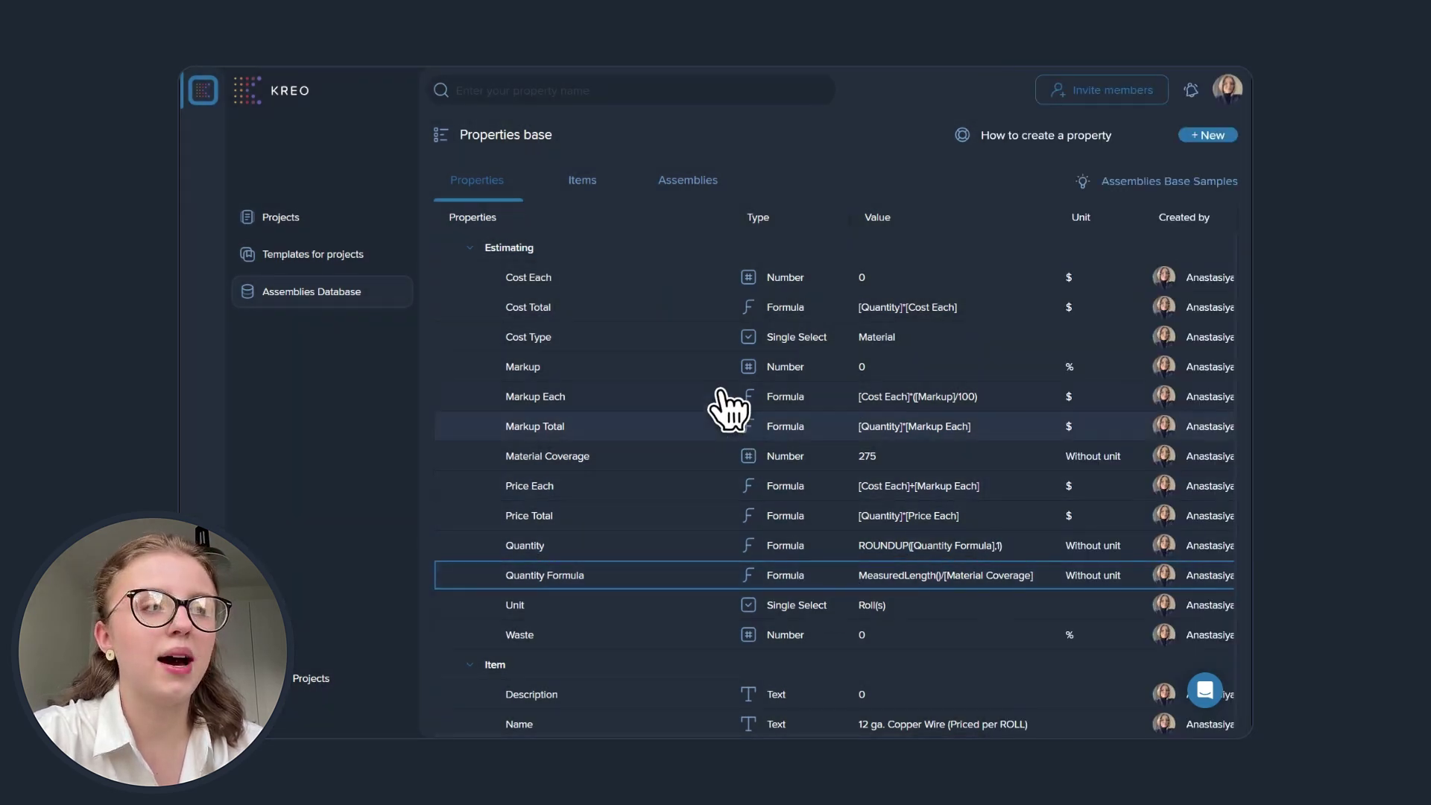
click(587, 184)
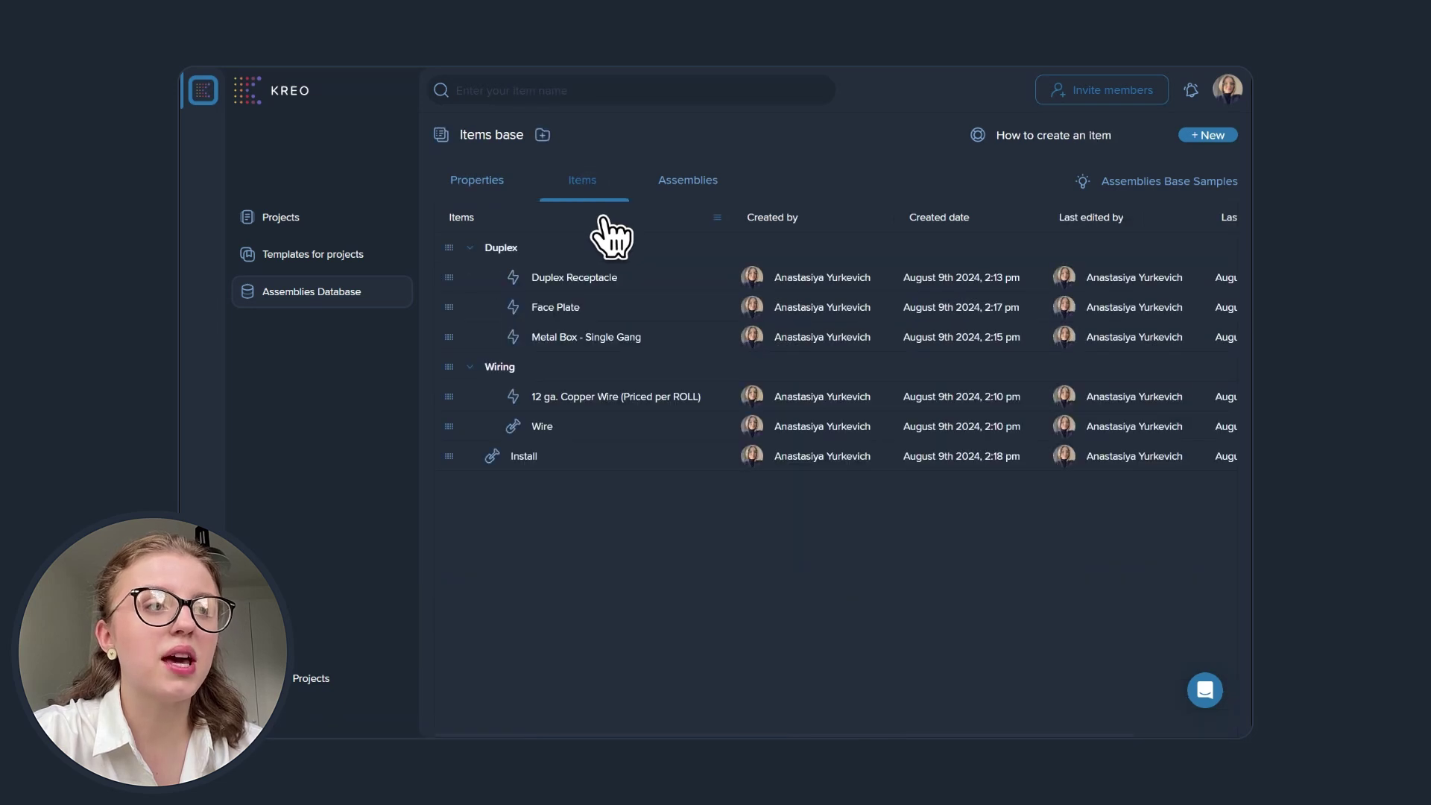
Review the Duplex Receptacle item's properties, then move to the Assemblies base.
click(606, 282)
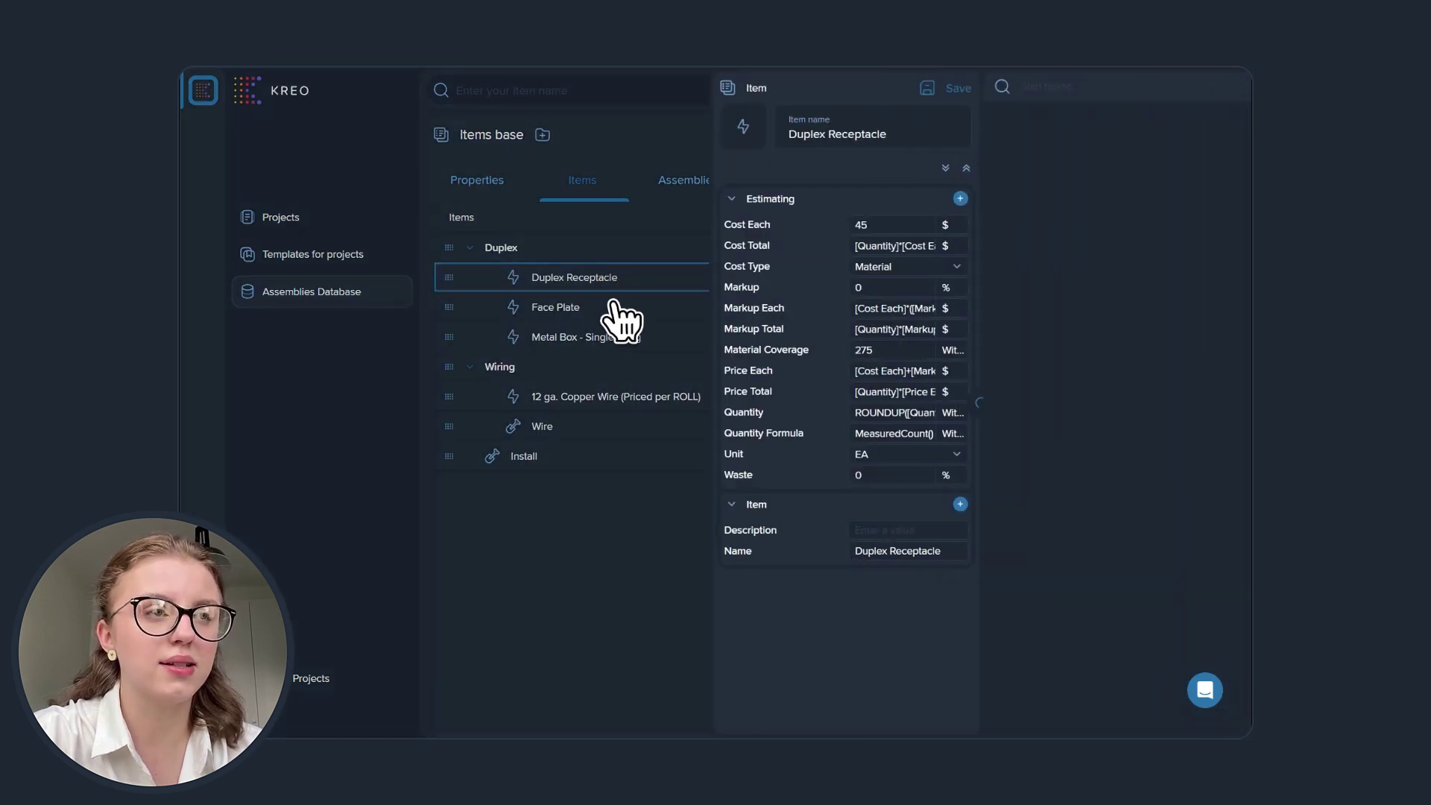
click(603, 551)
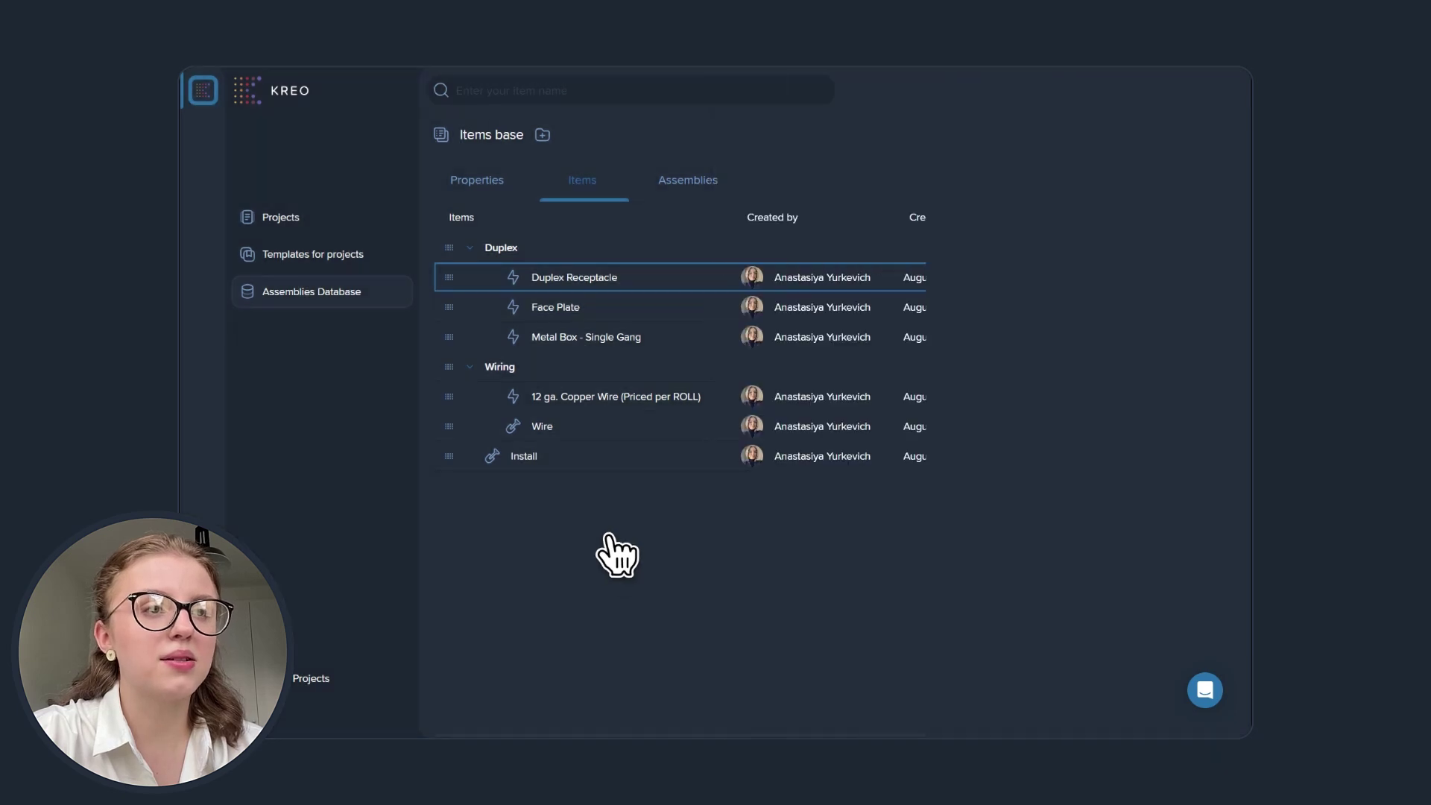
click(688, 187)
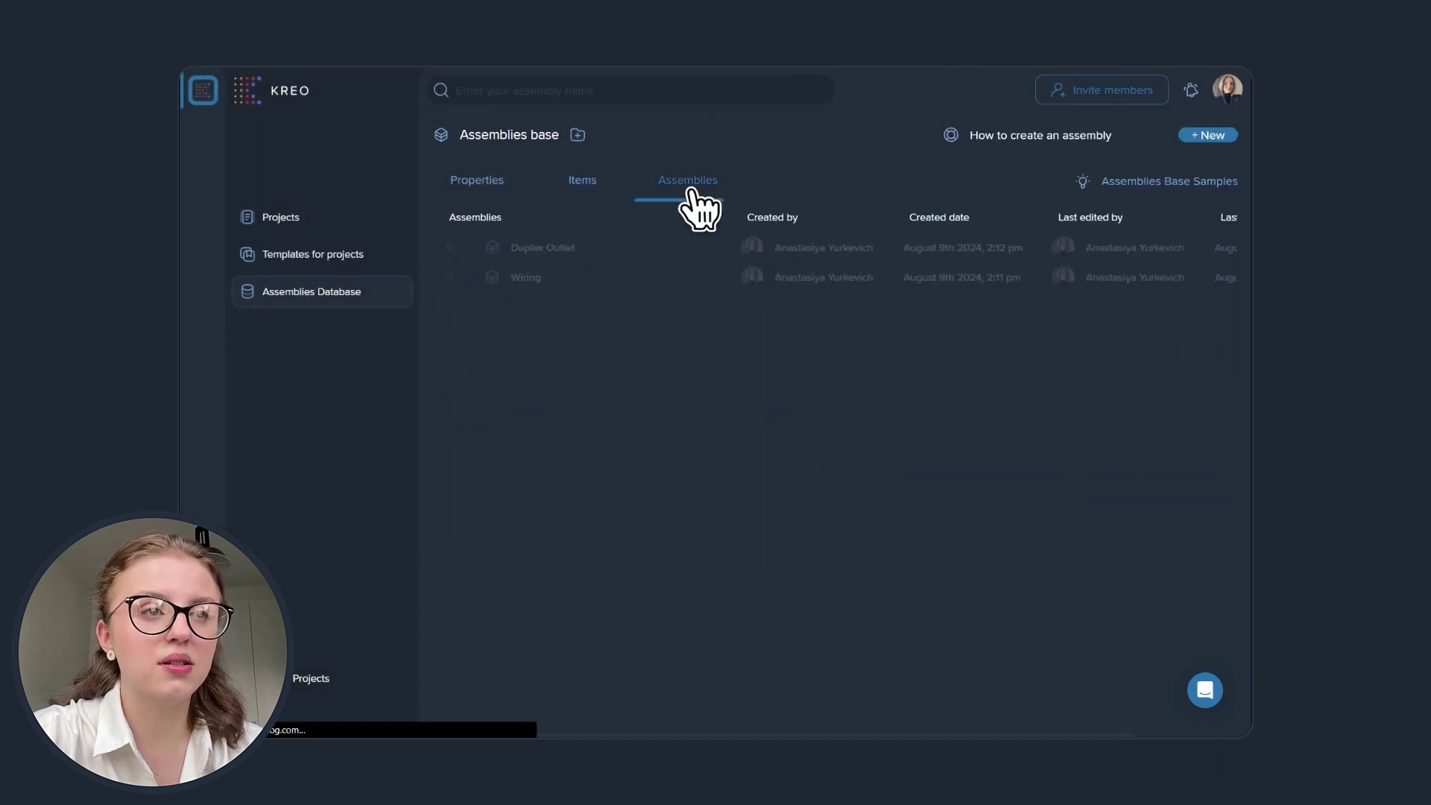
Expand Duplex Outlet and review its item sections in the assembly editor.
click(469, 249)
click(585, 250)
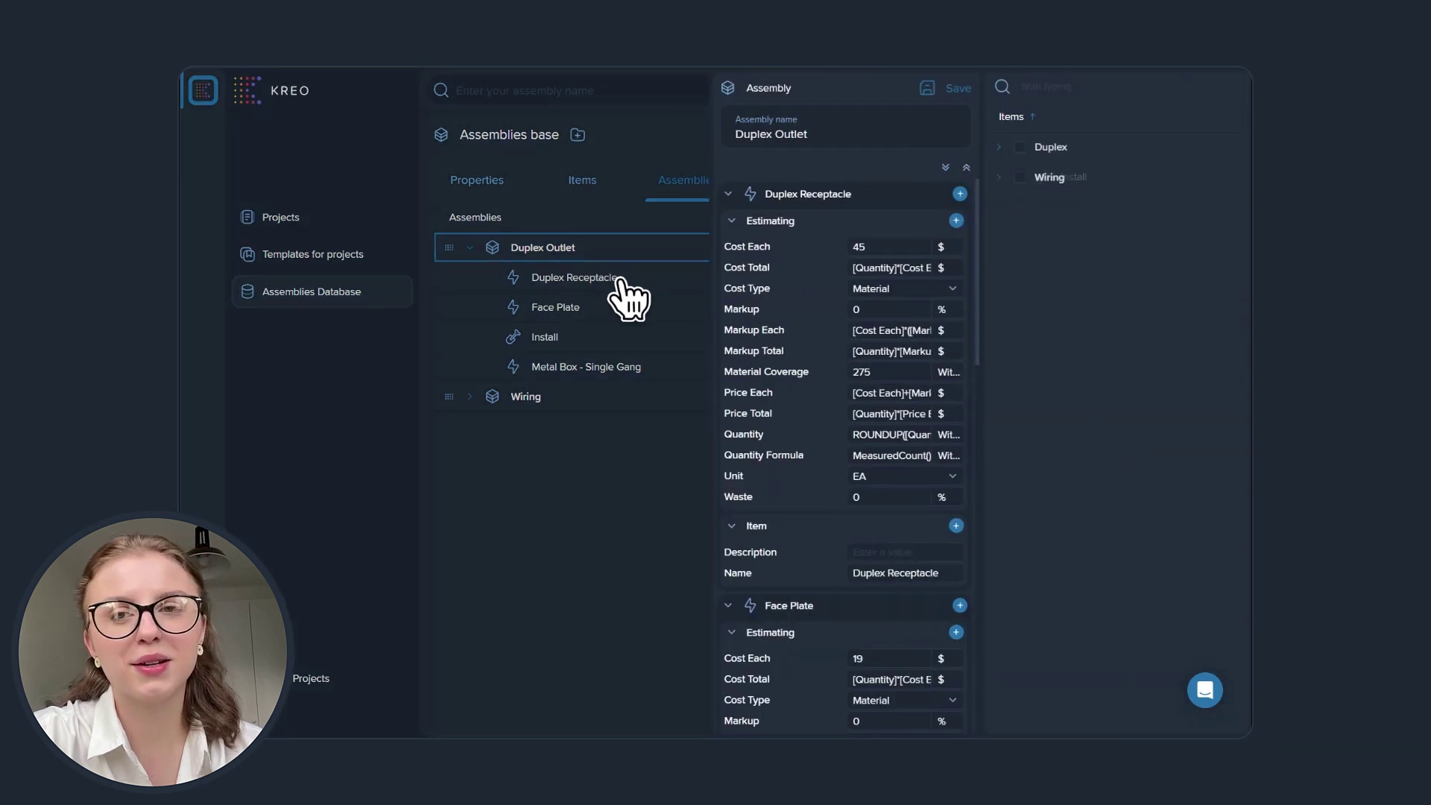
click(775, 221)
click(775, 247)
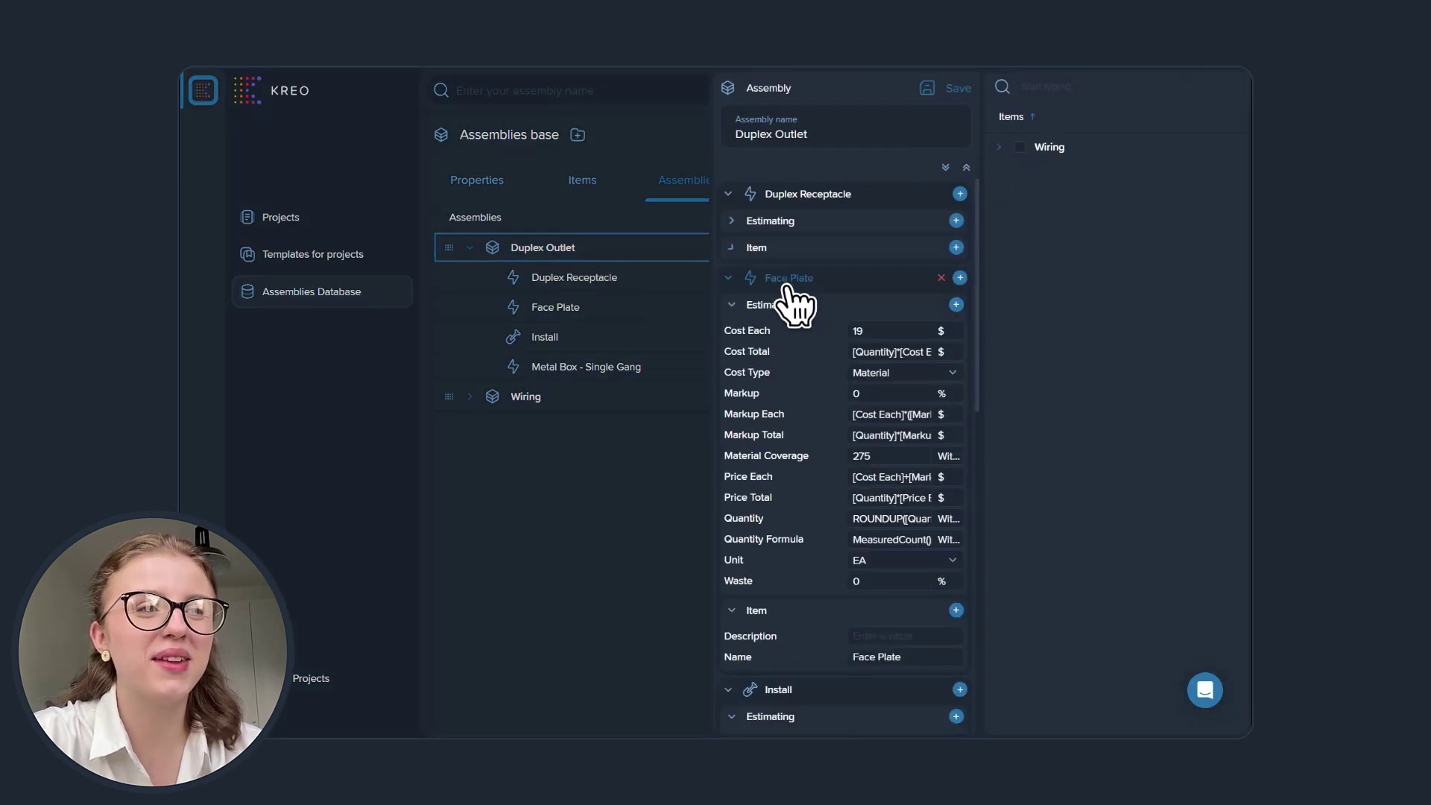
click(786, 278)
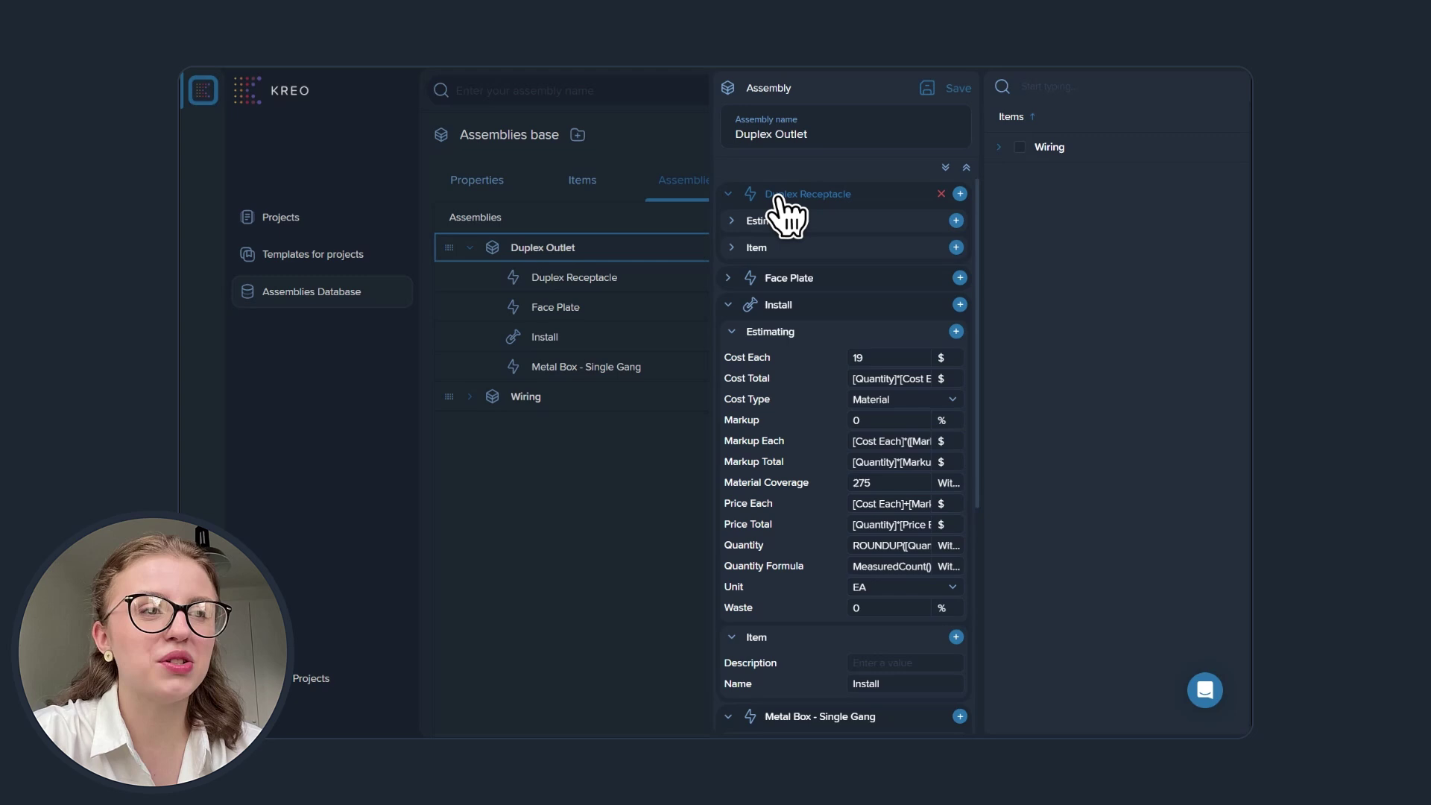
click(783, 195)
click(778, 248)
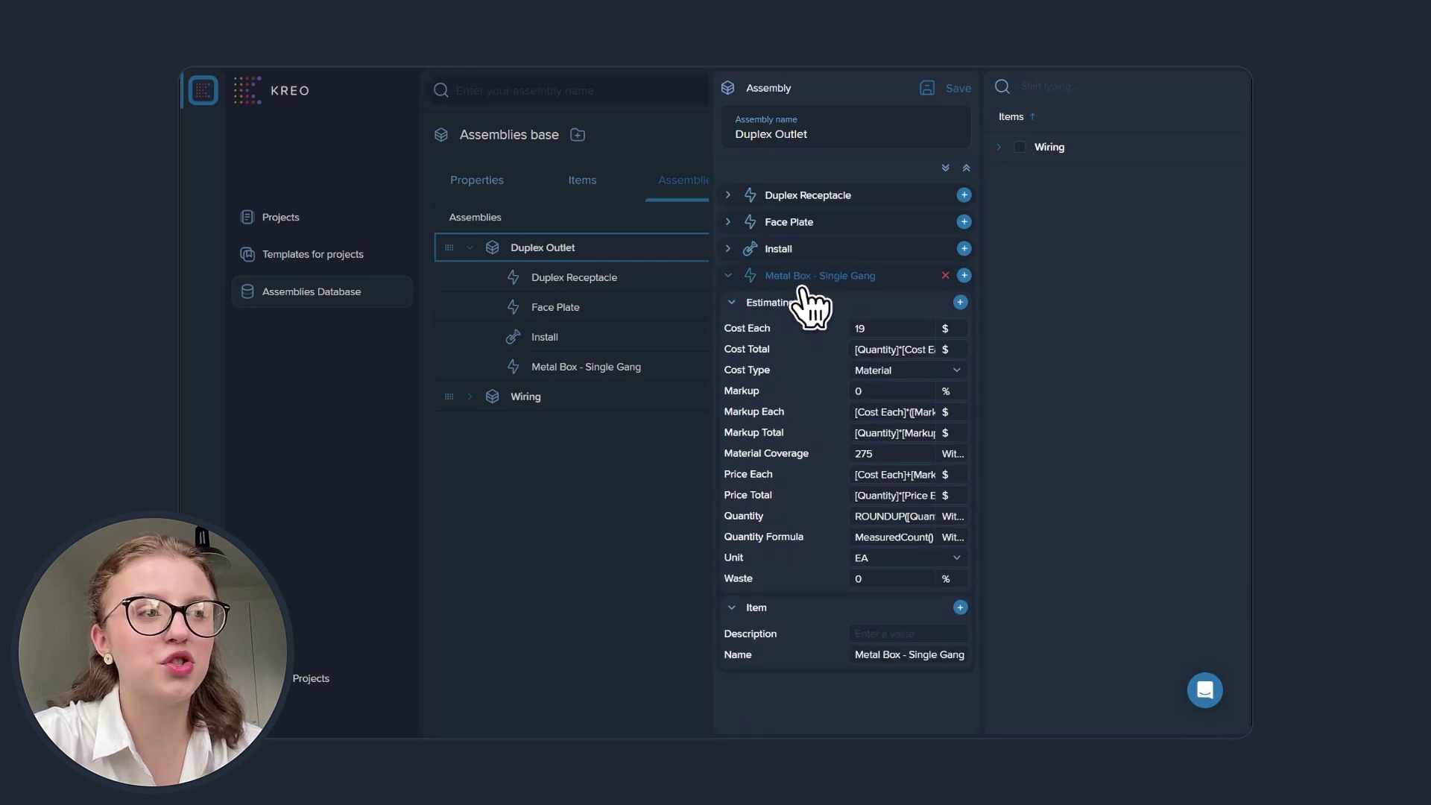
click(801, 294)
click(633, 463)
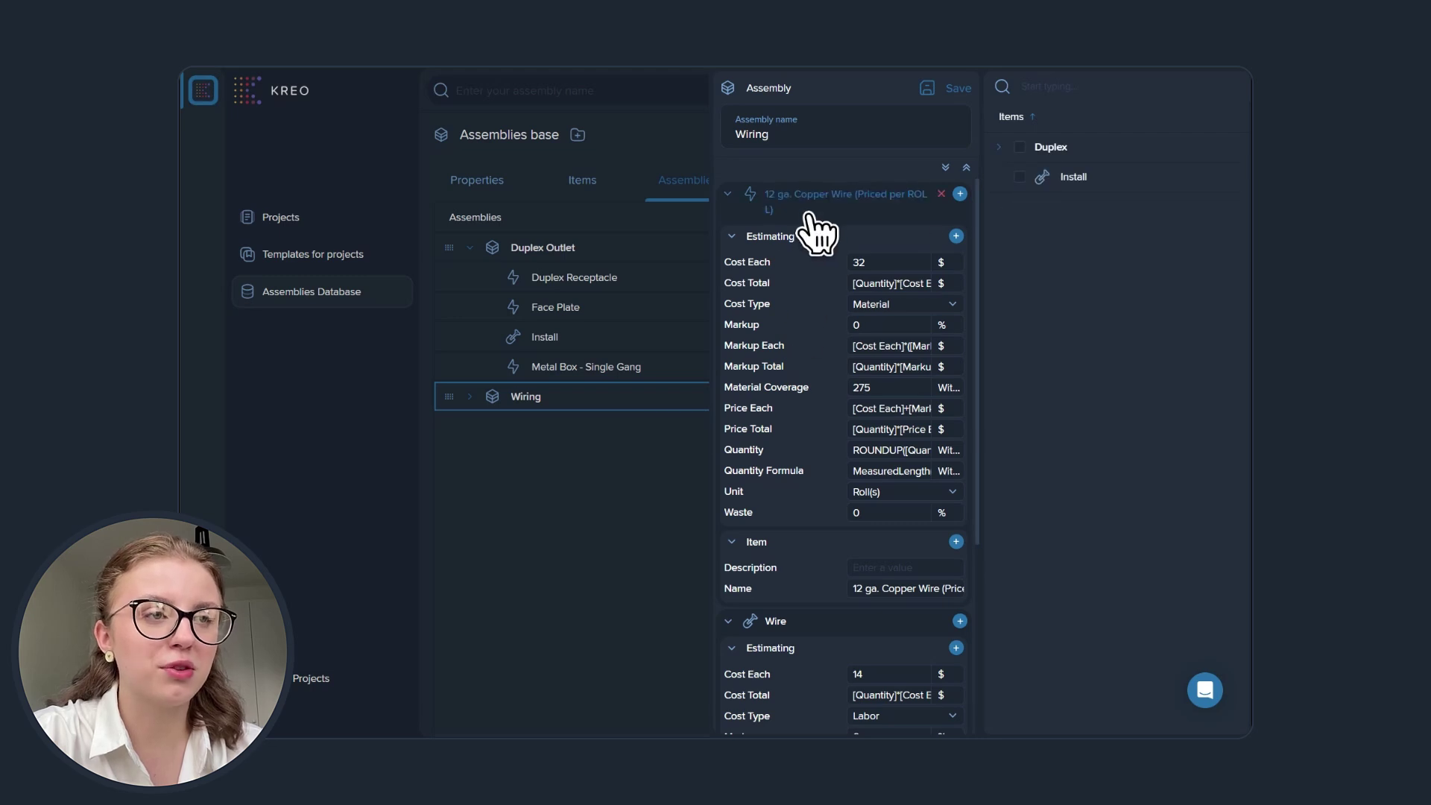
Set the 12 ga. Copper Wire (Priced per ROLL) markup to 1 in Wiring and save.
click(805, 207)
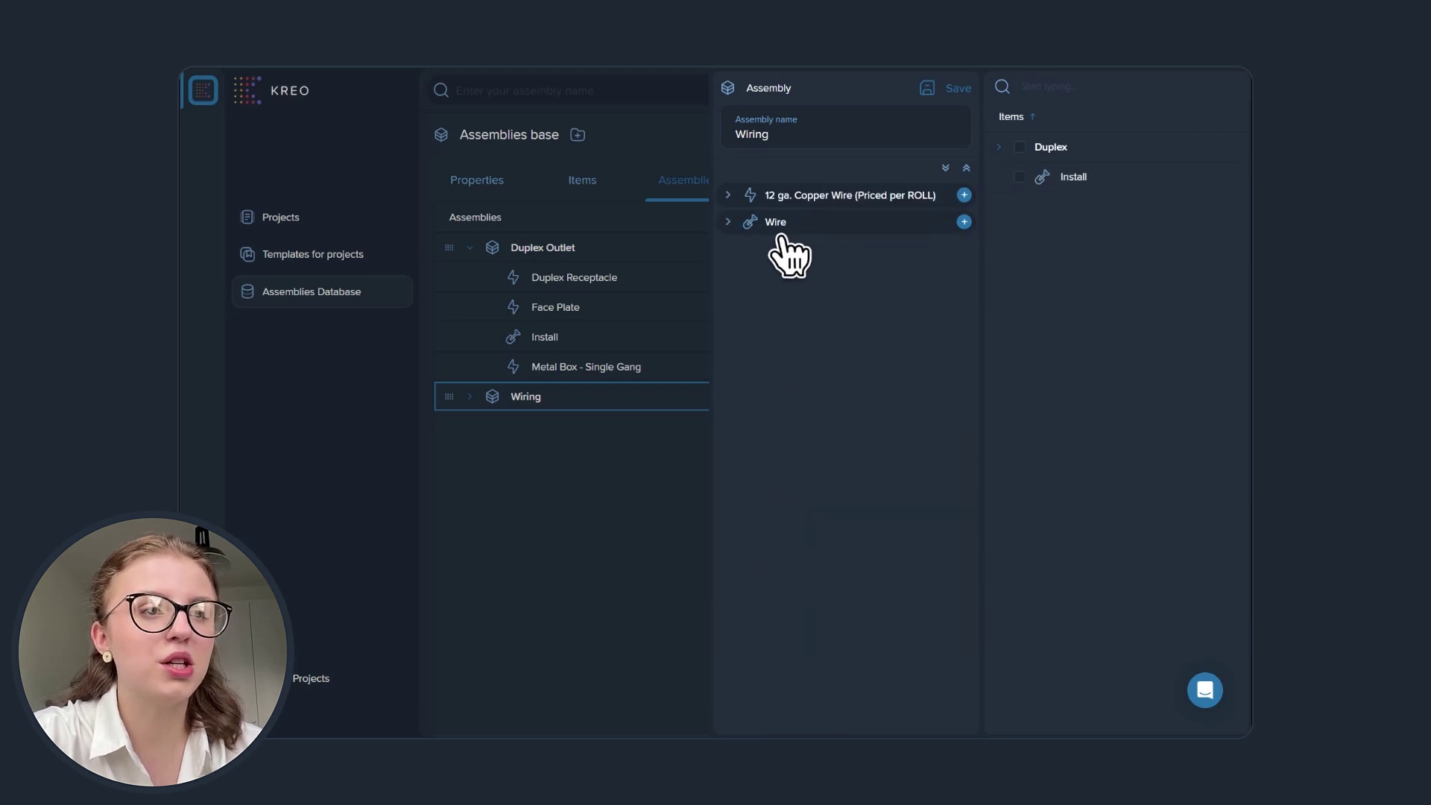
click(729, 198)
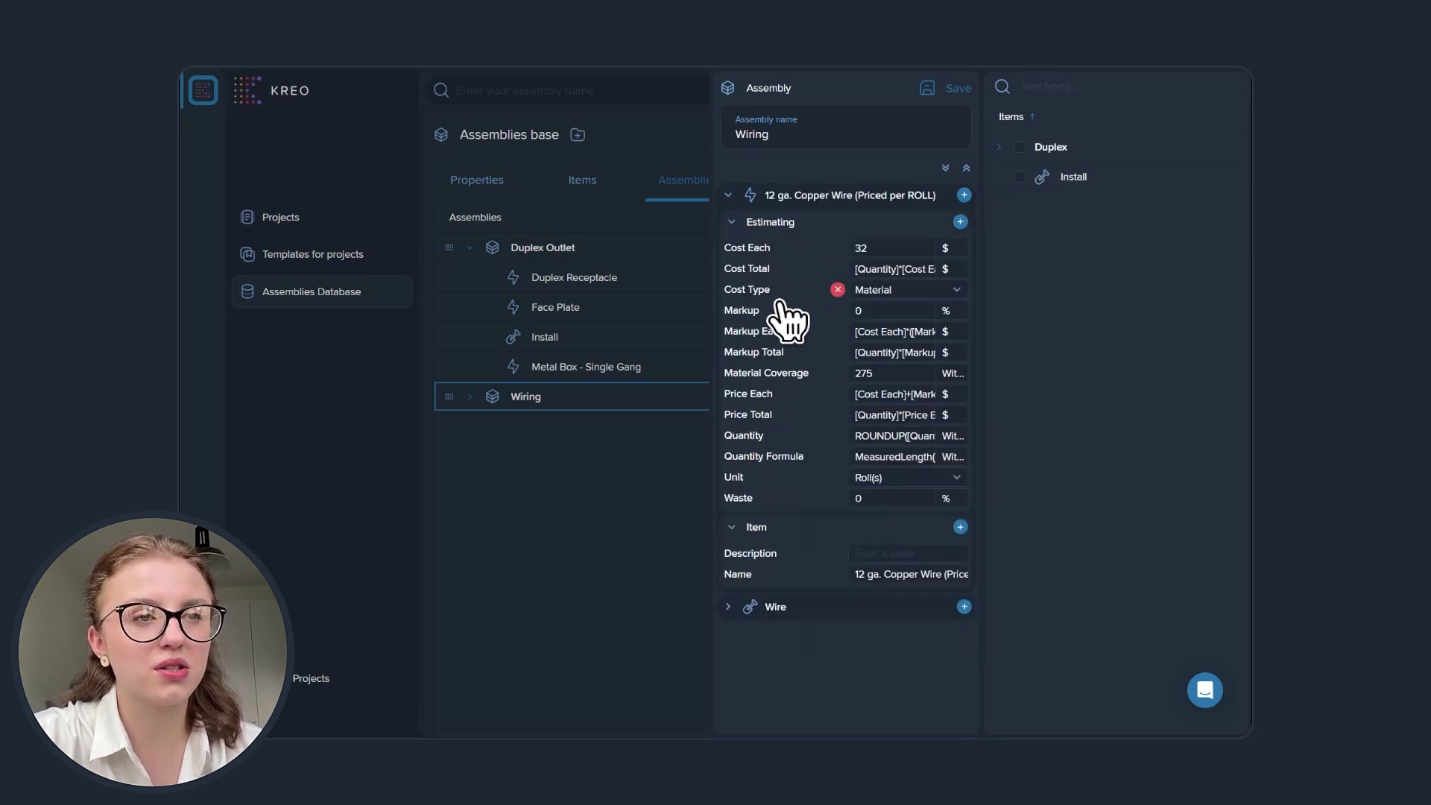
click(749, 527)
click(887, 310)
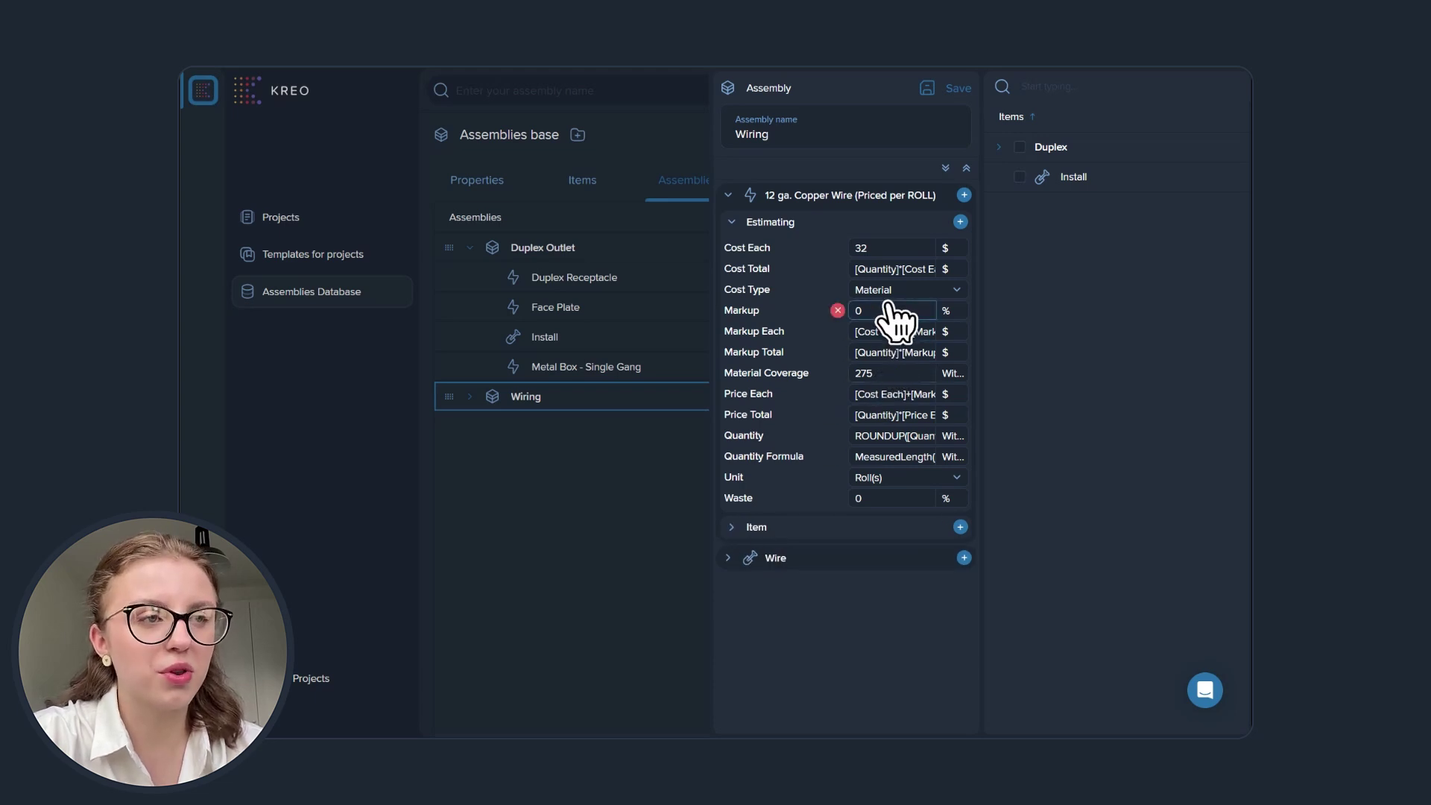
text(1)
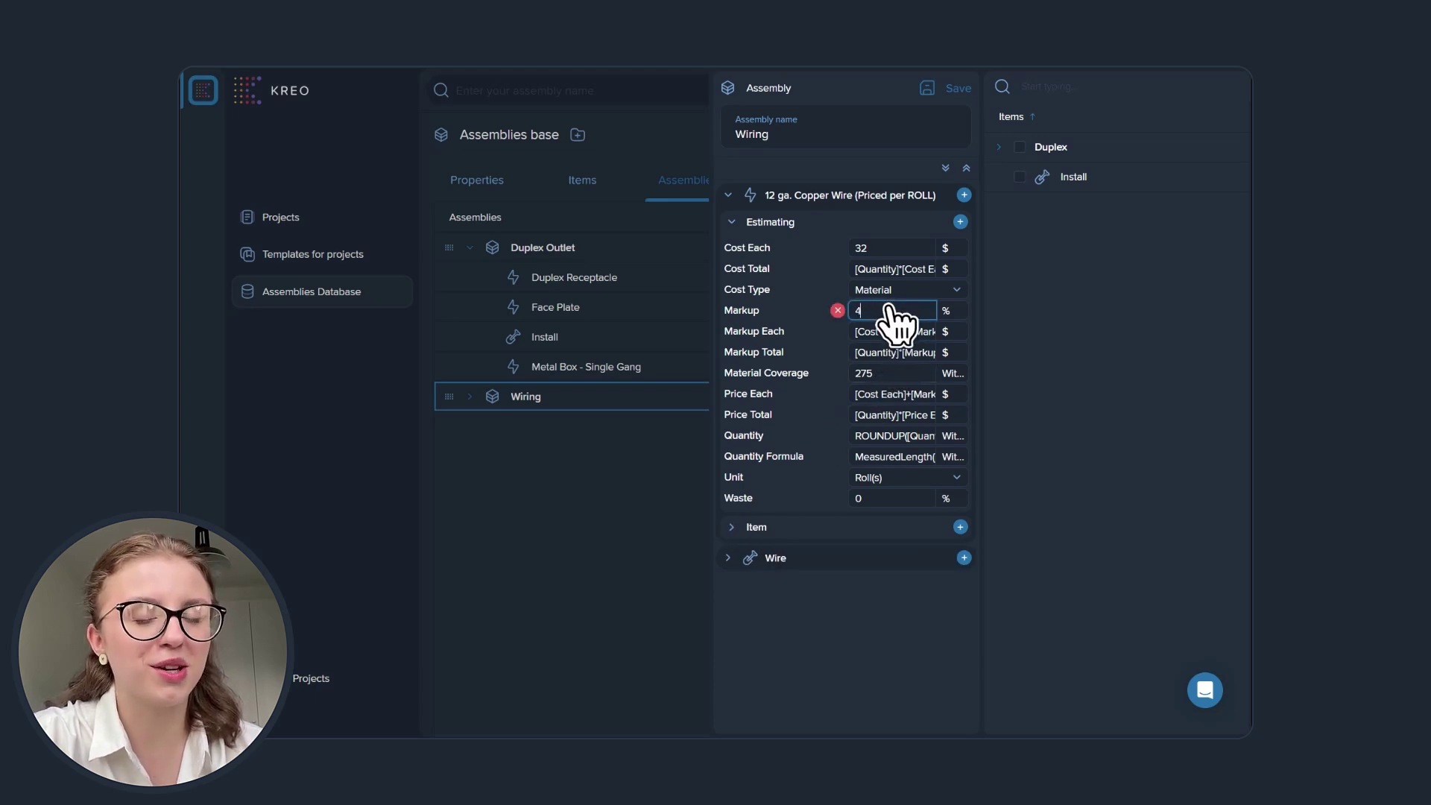
click(945, 89)
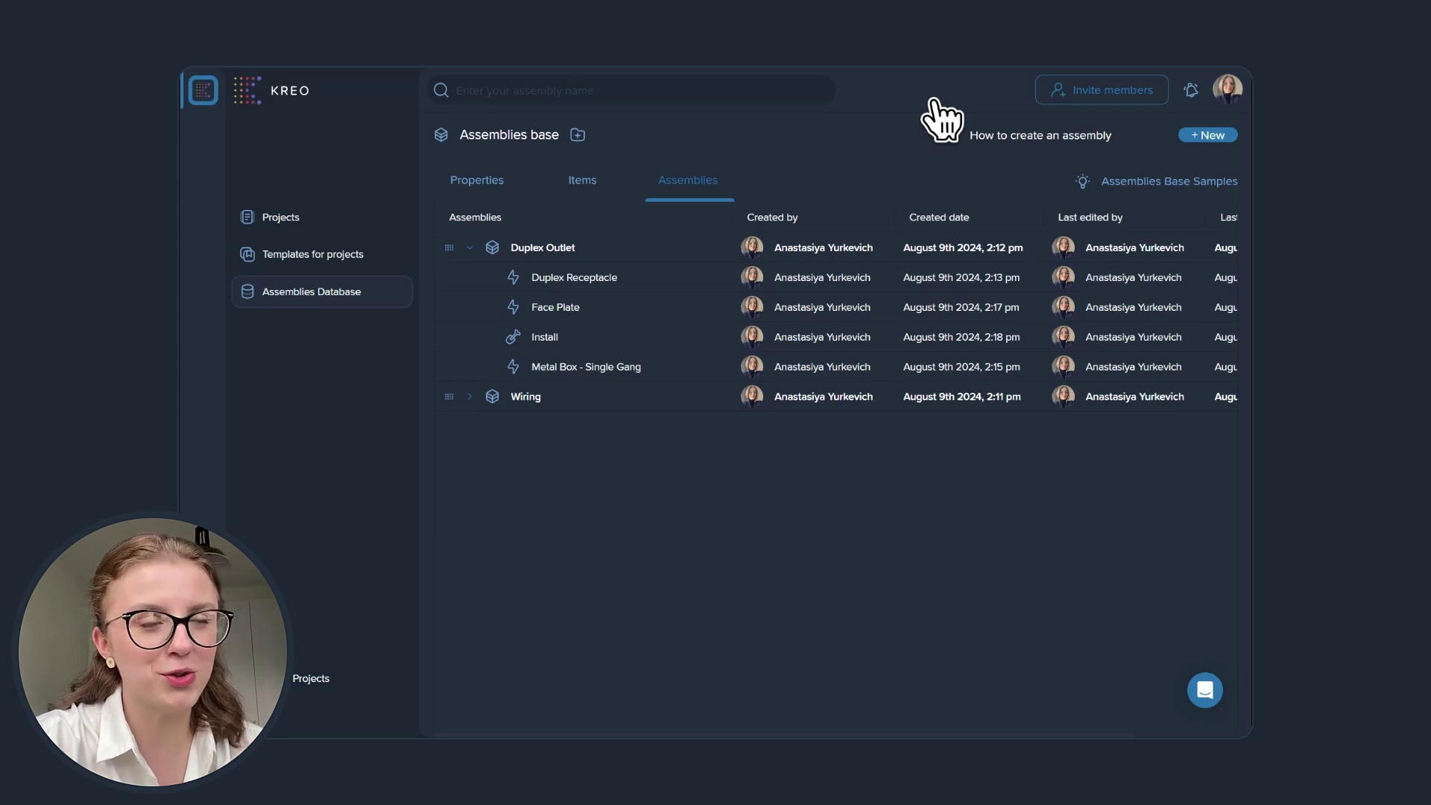
Open the Demo projects gallery and scroll down to the Electrical sample.
click(320, 678)
scroll(495, 485, down, 3)
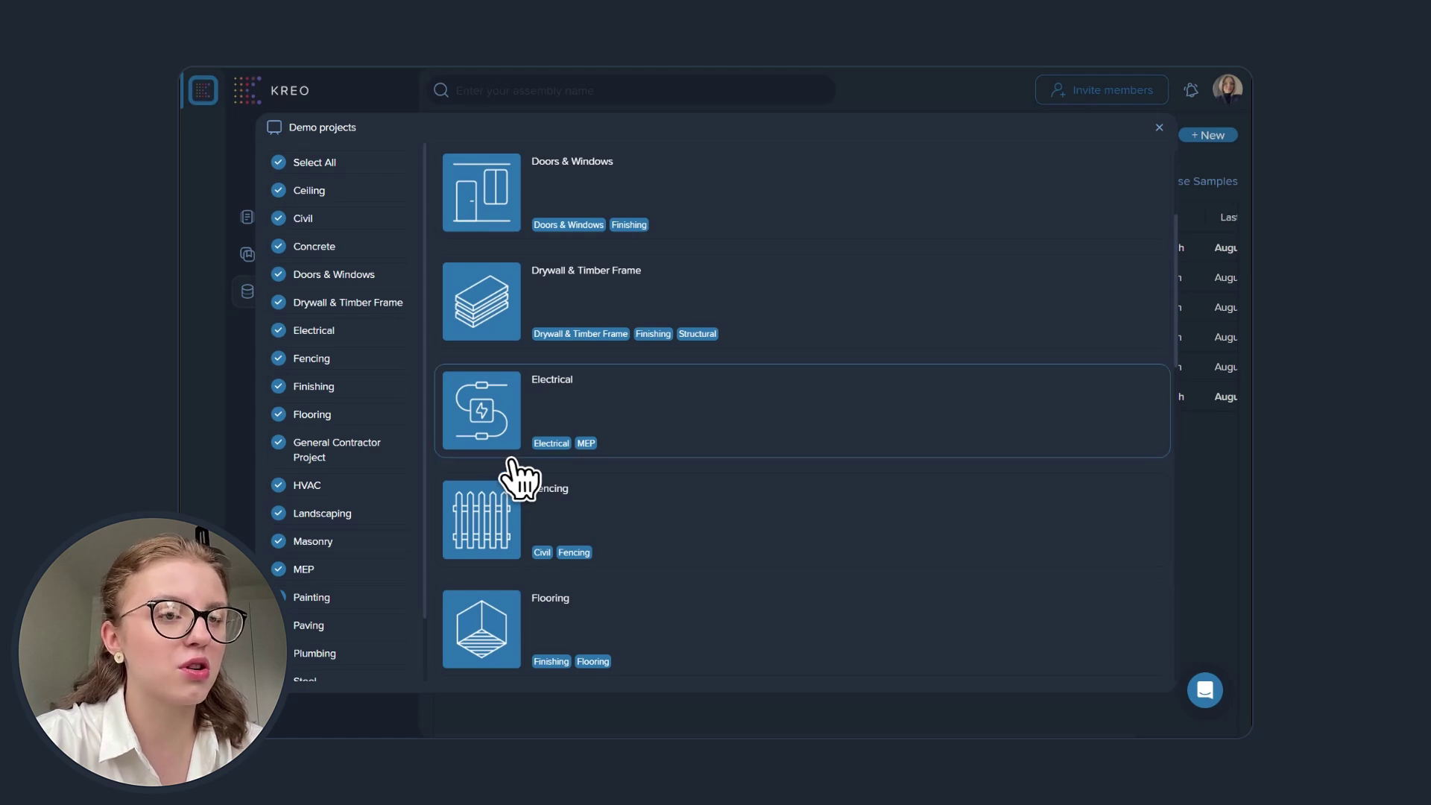
Open the Electrical demo project card with its wire, socket and outlet measurements.
click(552, 425)
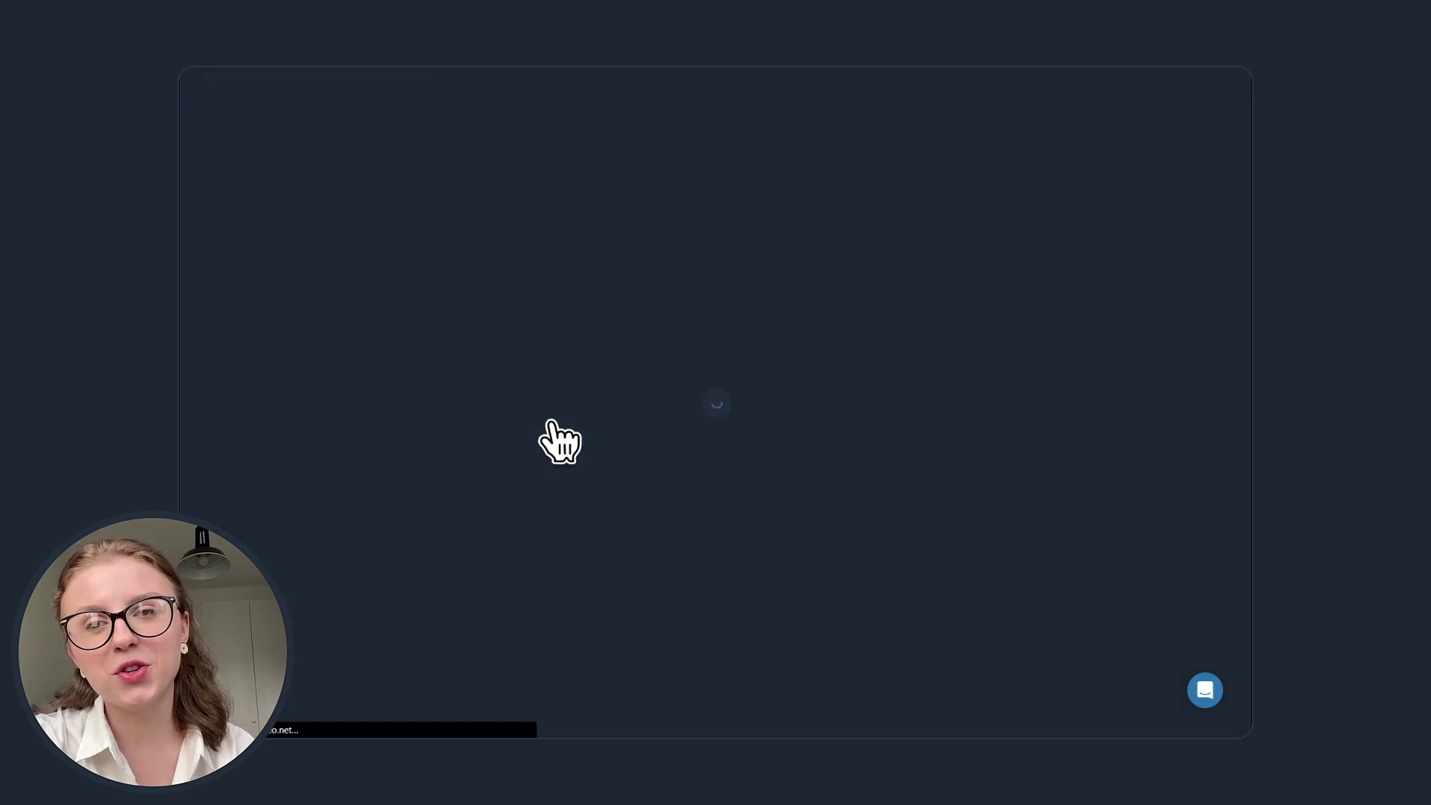